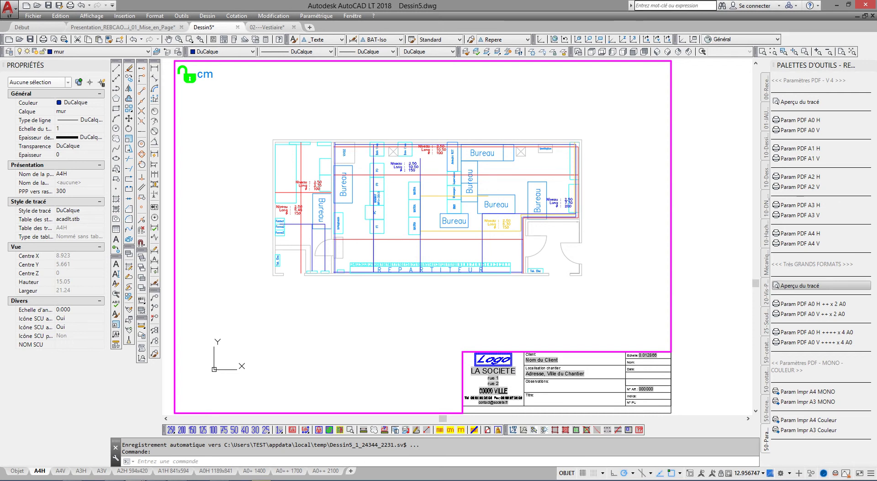
# Switch from the A4H layout to model space and look over the available annotation scales
pyautogui.hotkey('ctrl', 'pageup')
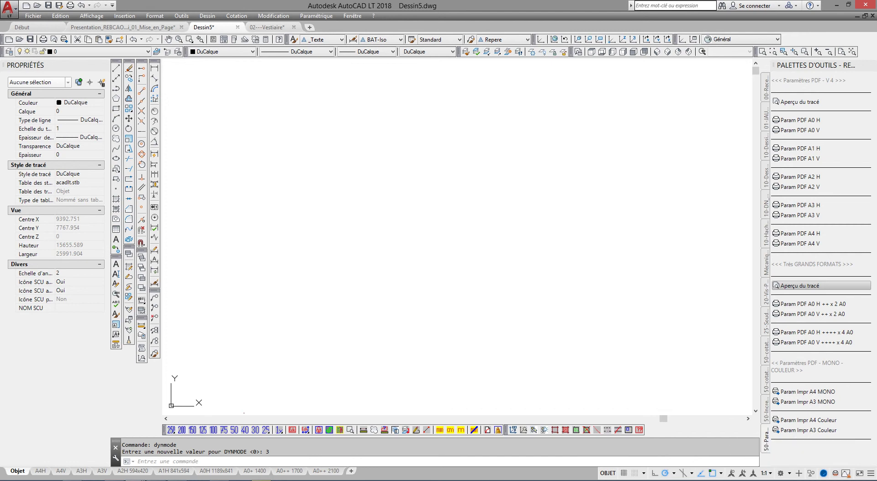
pyautogui.click(764, 473)
pyautogui.press('ctrl')
pyautogui.press('ctrl')
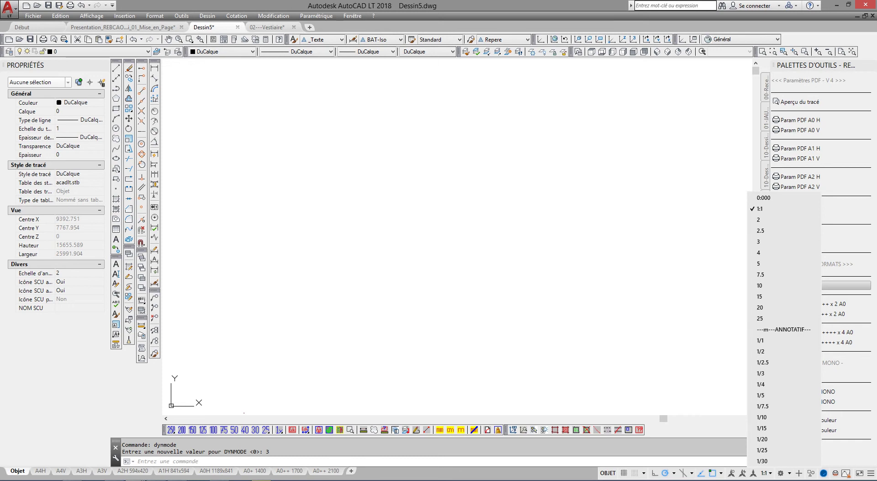
pyautogui.press('Escape')
# Review the text, dimension and multileader styles, previewing the _meca and BAT-Iso dimension styles without changing them
pyautogui.click(294, 39)
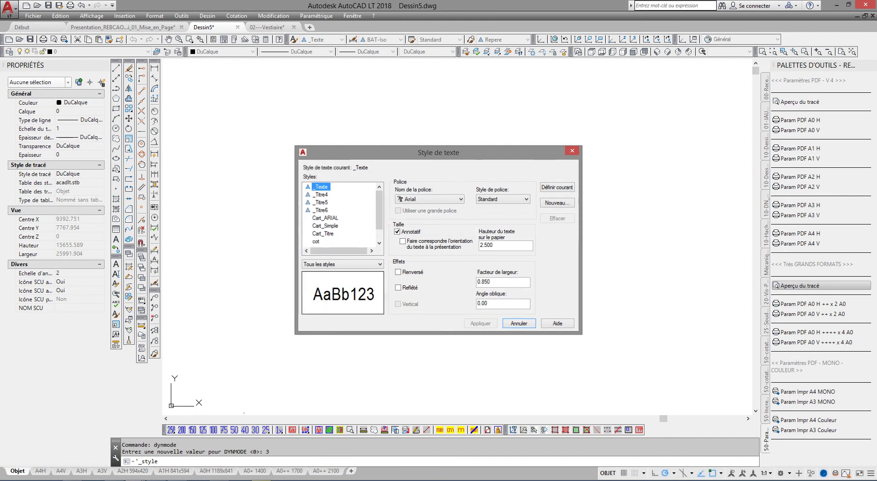
pyautogui.click(572, 151)
pyautogui.click(353, 40)
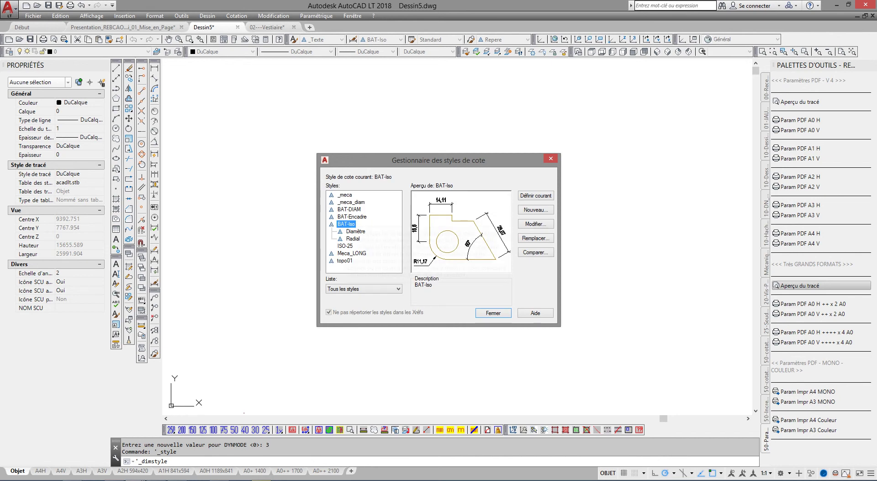
pyautogui.moveTo(439, 160); pyautogui.dragTo(308, 48)
pyautogui.moveTo(431, 213); pyautogui.dragTo(678, 426)
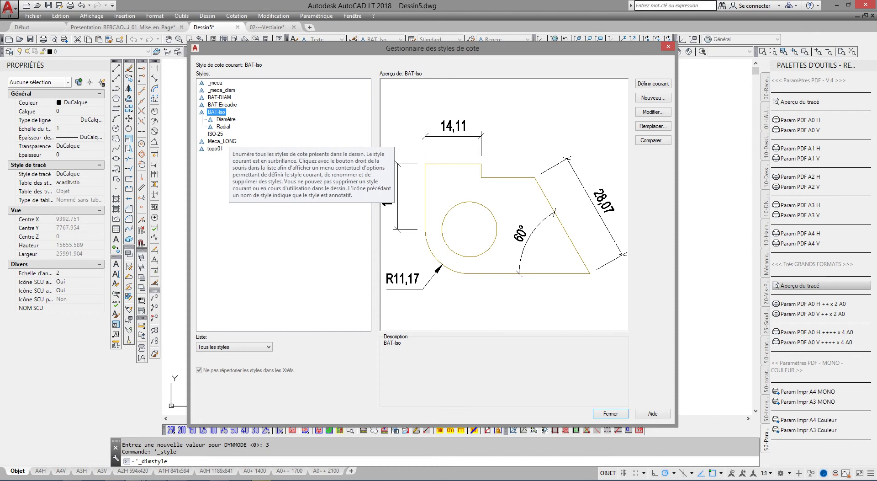
pyautogui.click(215, 83)
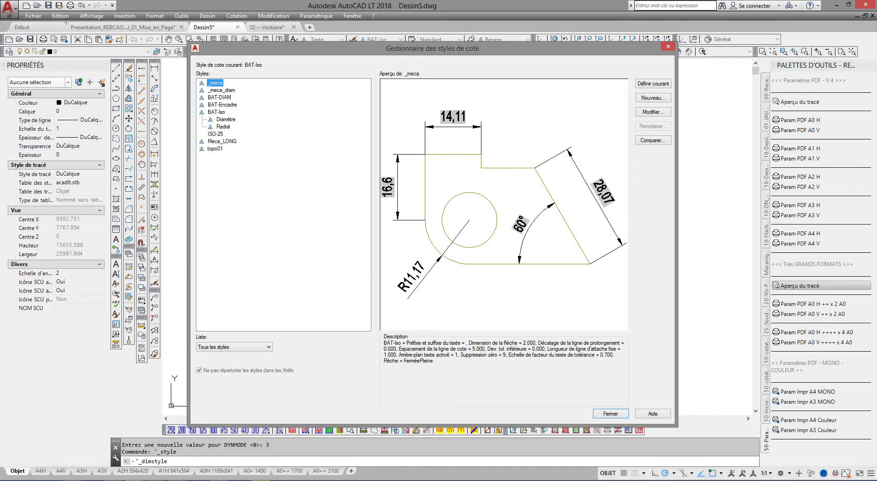
pyautogui.click(216, 112)
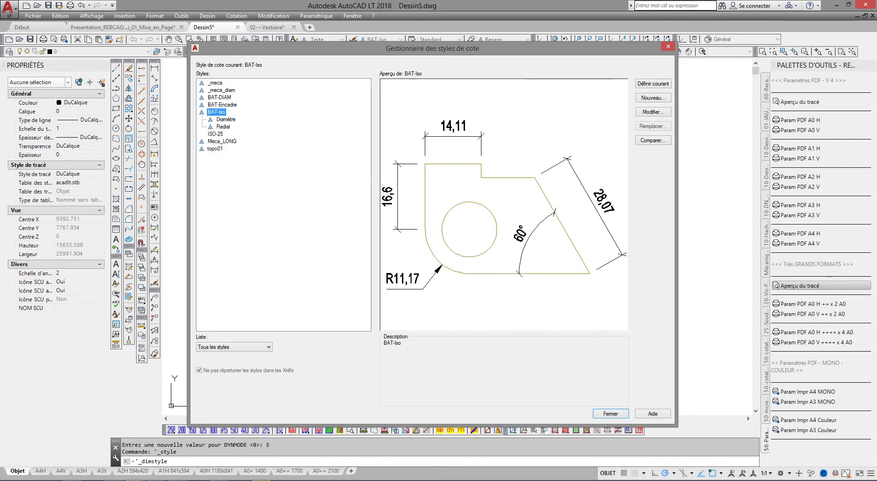
pyautogui.click(611, 414)
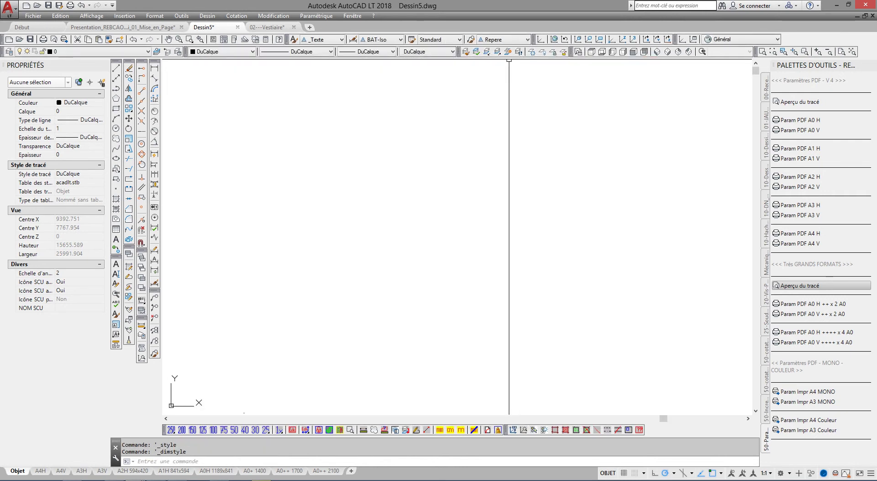
pyautogui.click(470, 39)
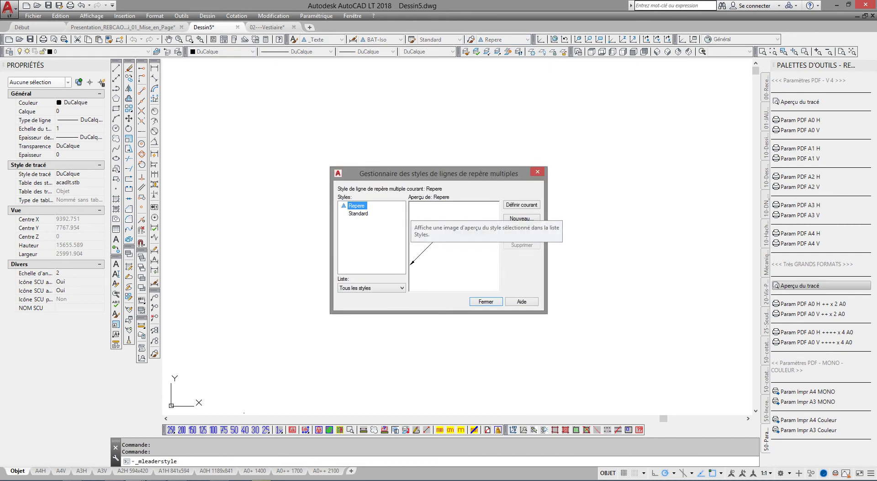
pyautogui.click(485, 301)
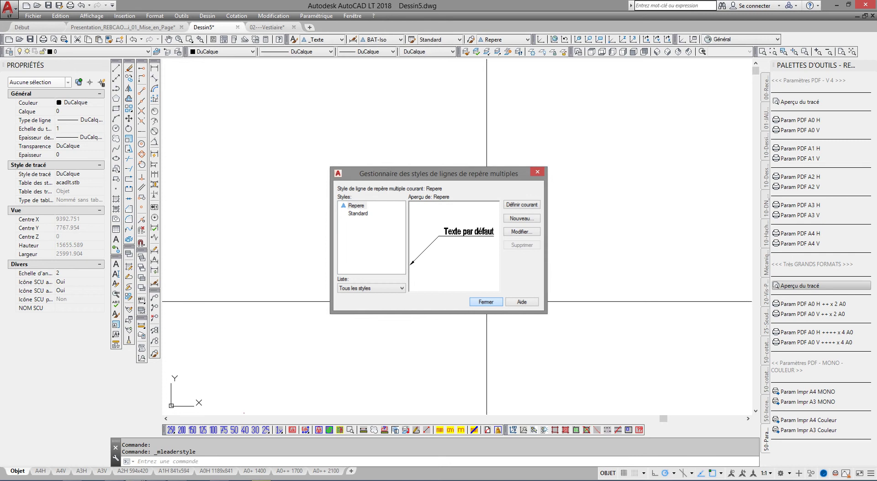
# Show the whole floor plan in model space and inspect the properties of the upper Bureau text
pyautogui.middleClick(411, 249)
pyautogui.middleClick(412, 249)
pyautogui.scroll(-2, 412, 249)
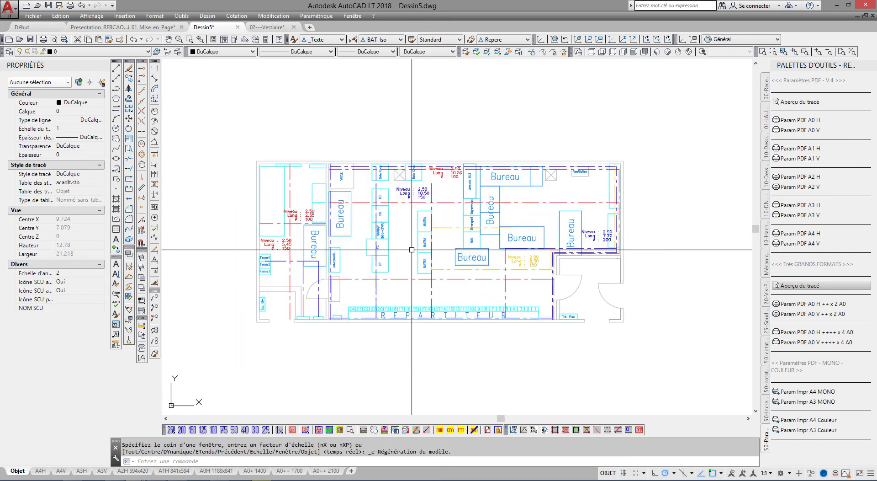
pyautogui.moveTo(411, 249); pyautogui.dragTo(407, 246, button='middle')
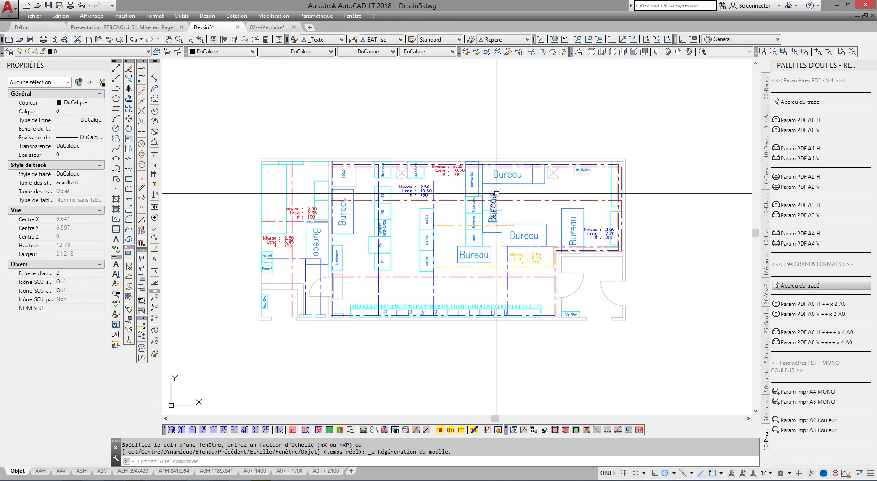
pyautogui.click(500, 176)
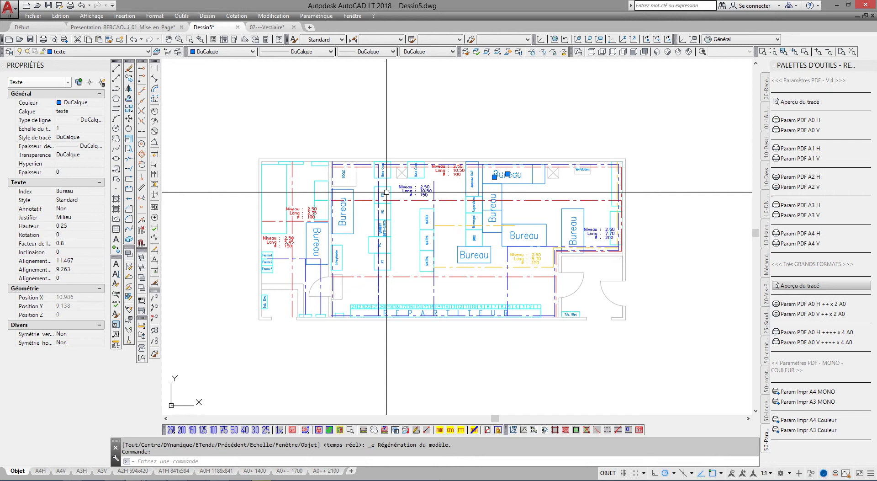
pyautogui.press('Escape')
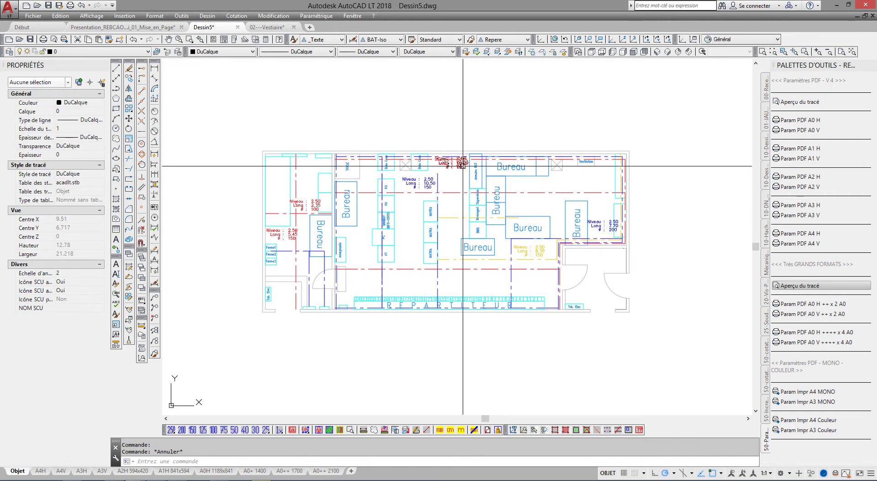
# Measure the building's overall length along its lower exterior wall
pyautogui.moveTo(446, 161); pyautogui.dragTo(441, 159, button='middle')
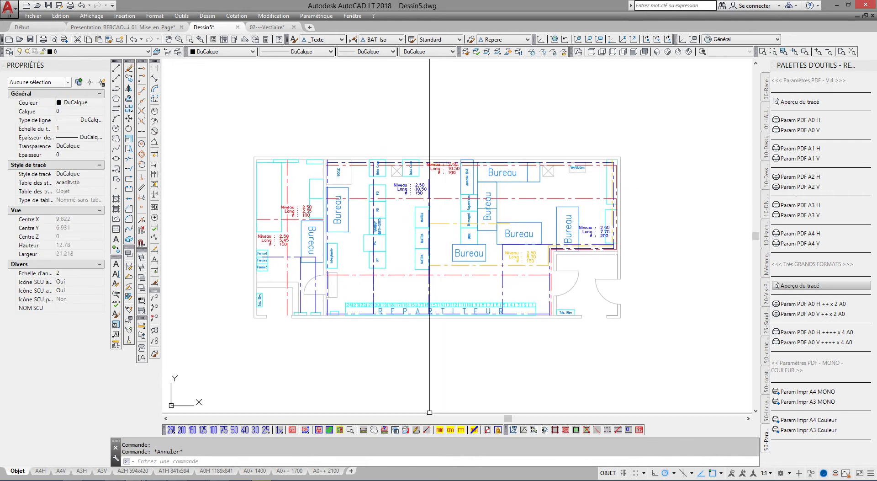
pyautogui.click(363, 430)
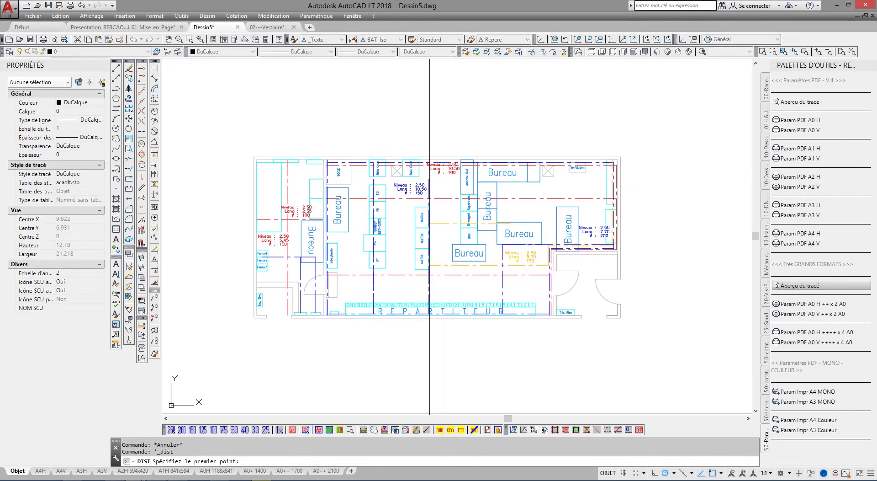
pyautogui.click(254, 318)
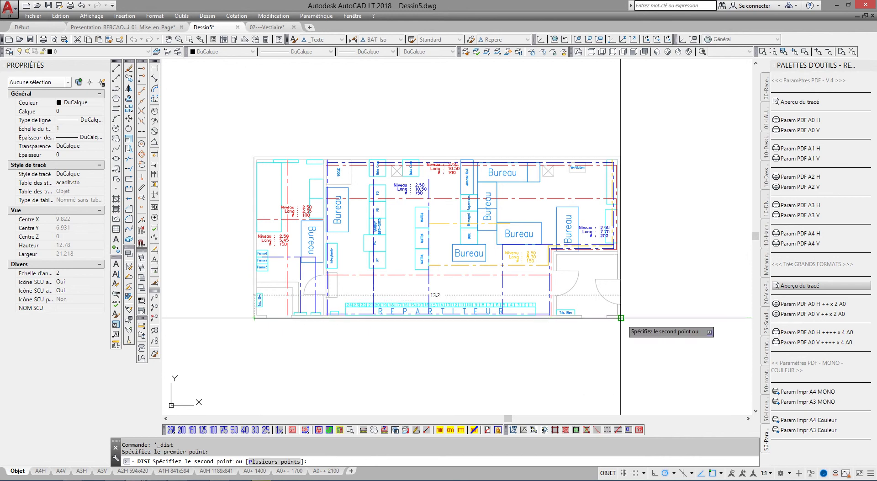
pyautogui.press('Escape')
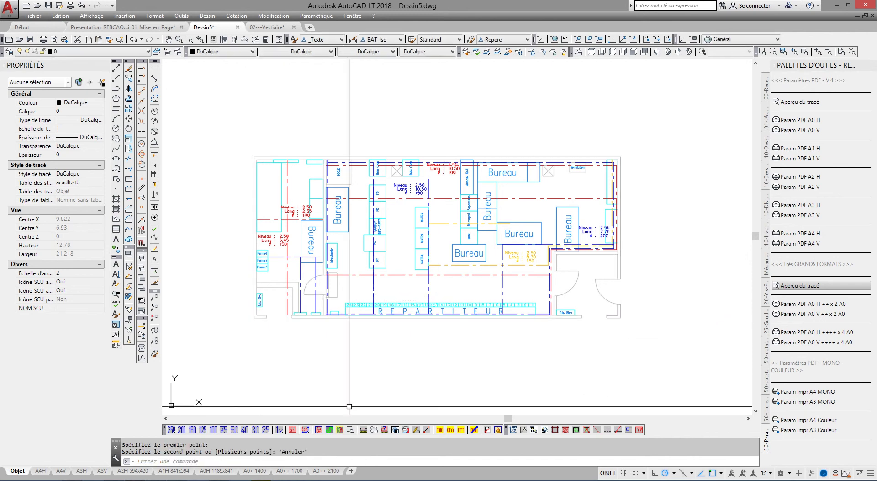
# In the A4H layout, fit the floor plan in the viewport and set the viewport scale to 1/50
pyautogui.click(40, 470)
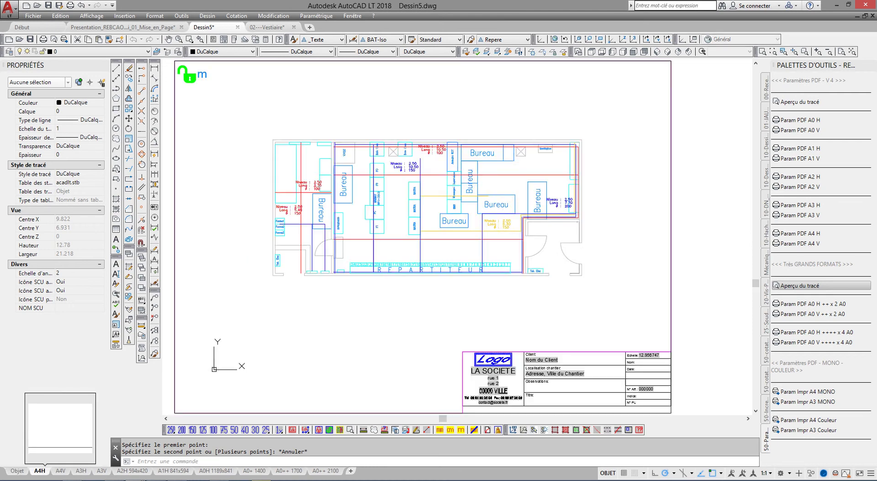
pyautogui.middleClick(384, 292)
pyautogui.middleClick(384, 292)
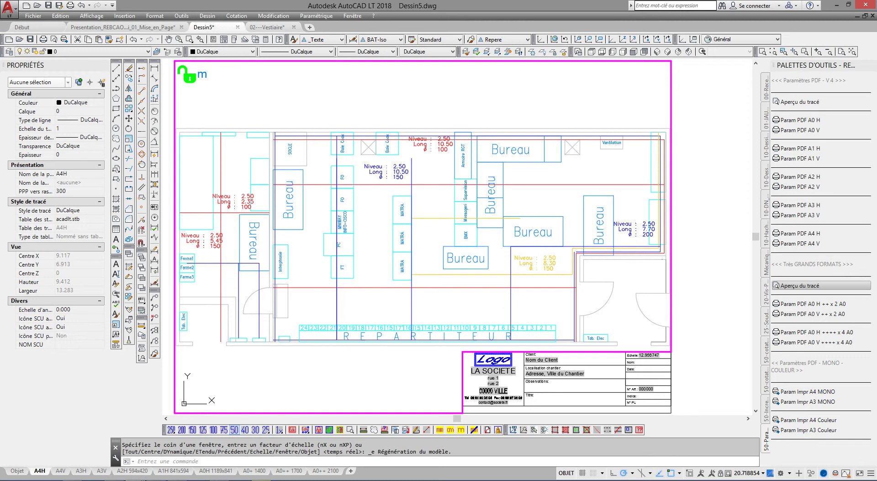
pyautogui.click(234, 430)
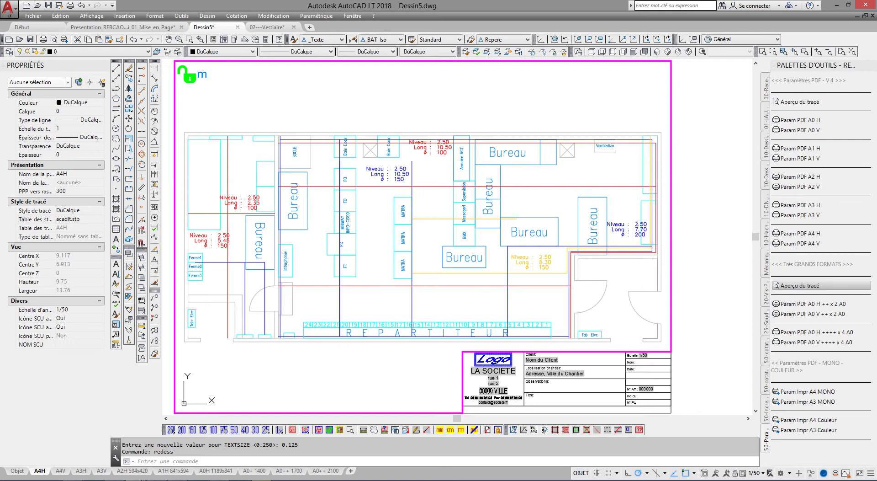
# In the A3H layout, bring the floor plan into the viewport and set the viewport scale to 1/50
pyautogui.moveTo(82, 470)
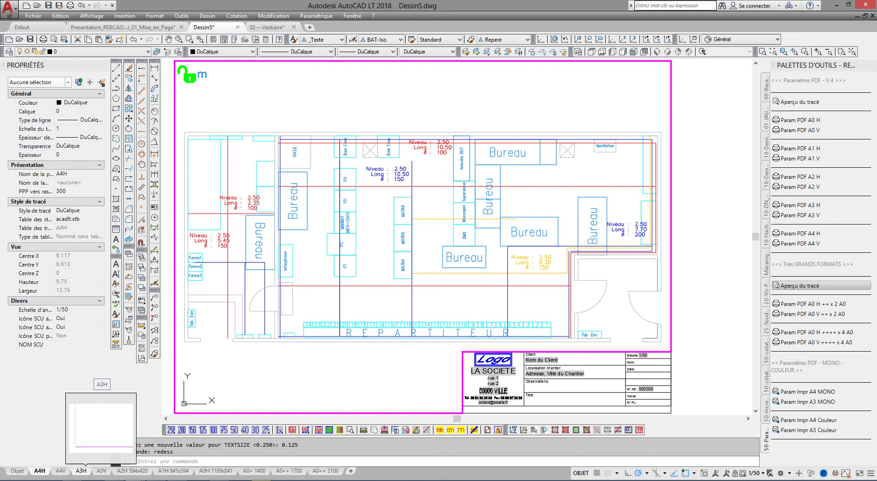
pyautogui.click(81, 470)
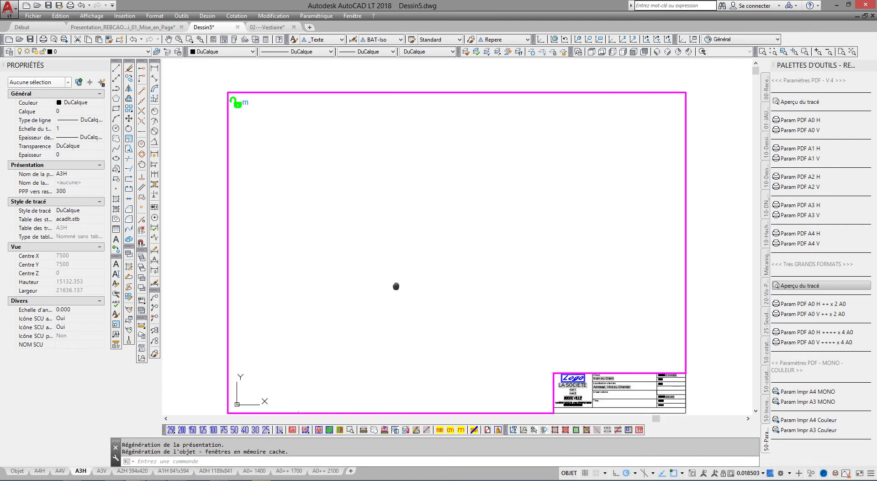
pyautogui.middleClick(396, 286)
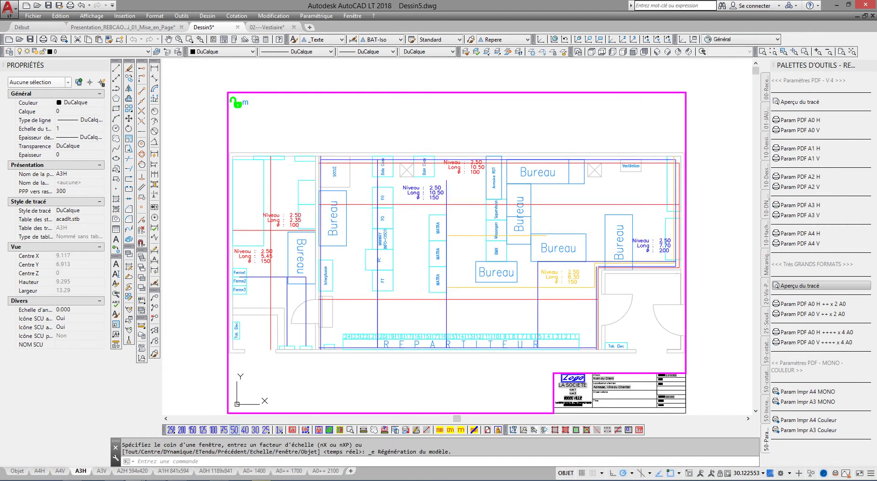
pyautogui.click(235, 430)
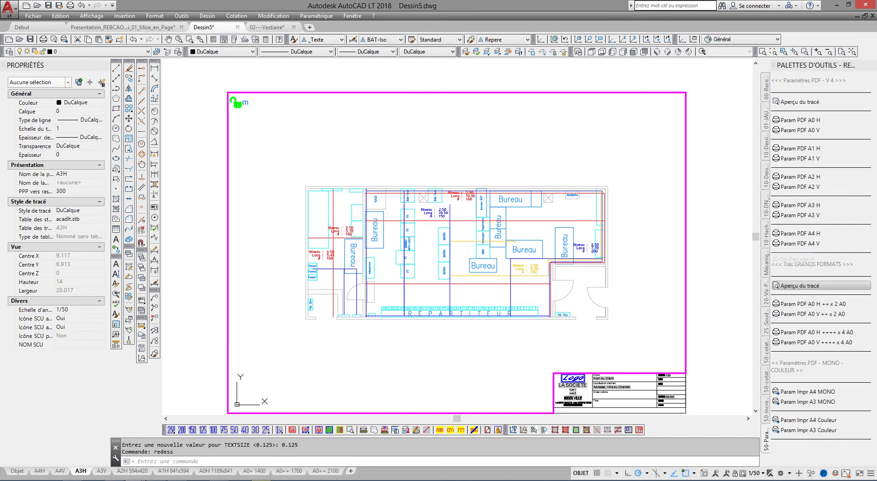
# Shift the floor plan upward within the A3H viewport and lock the viewport
pyautogui.moveTo(756, 236); pyautogui.dragTo(756, 269)
pyautogui.click(319, 429)
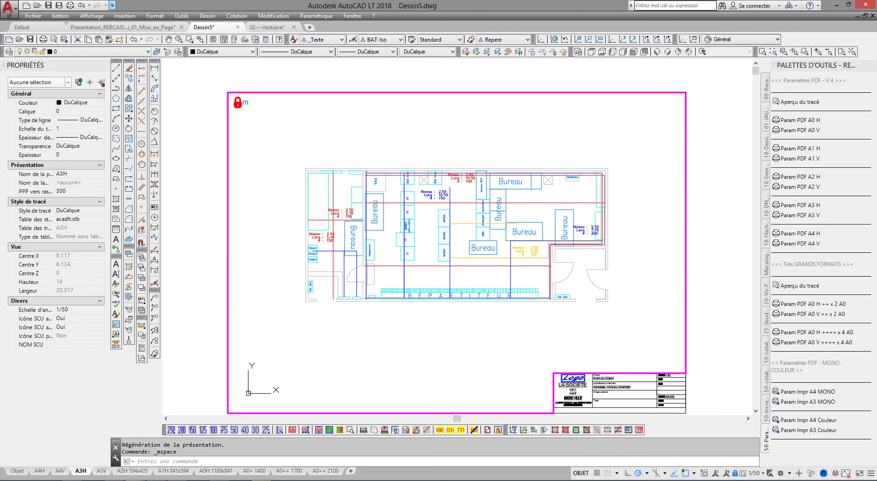
# Add Aperçu du tracé to the quick access commands and preview the A3H plot, examining the text line thickness up close
pyautogui.click(112, 6)
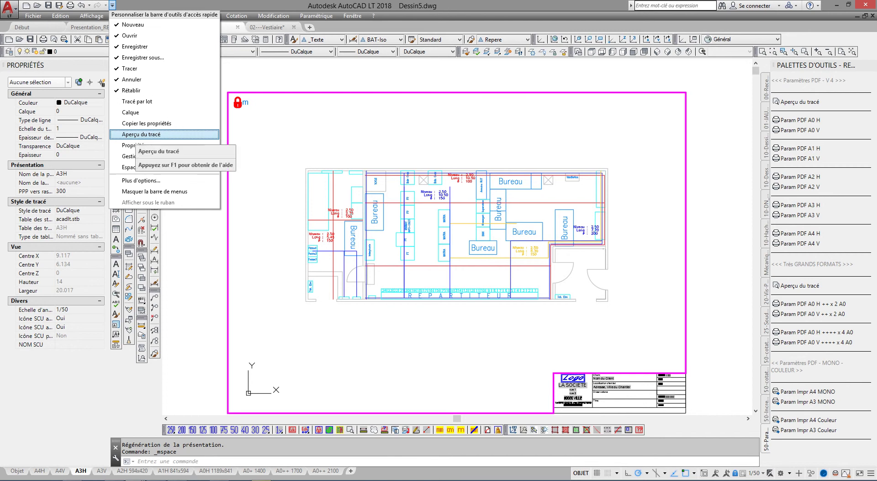
pyautogui.click(141, 134)
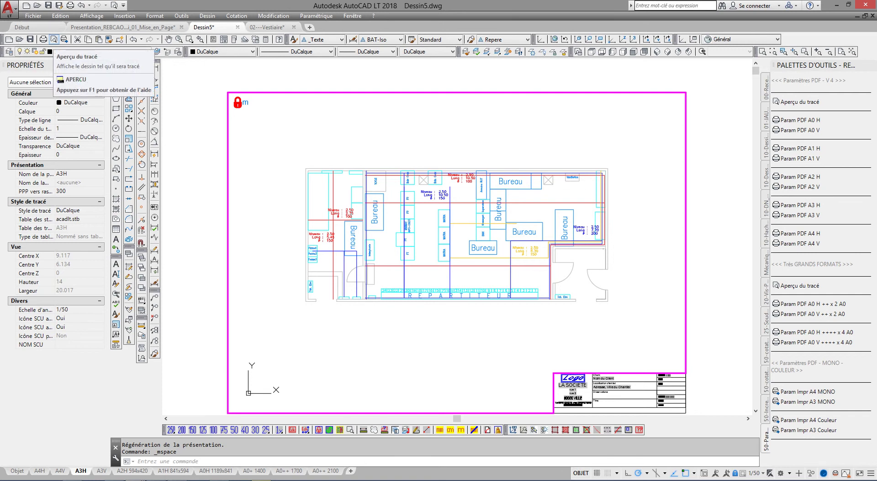
pyautogui.click(54, 39)
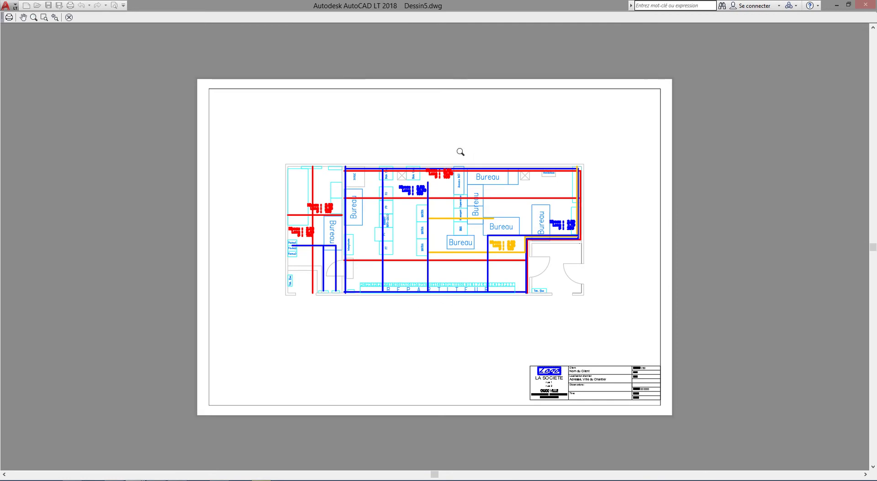
pyautogui.scroll(6, 455, 164)
pyautogui.scroll(2, 425, 200)
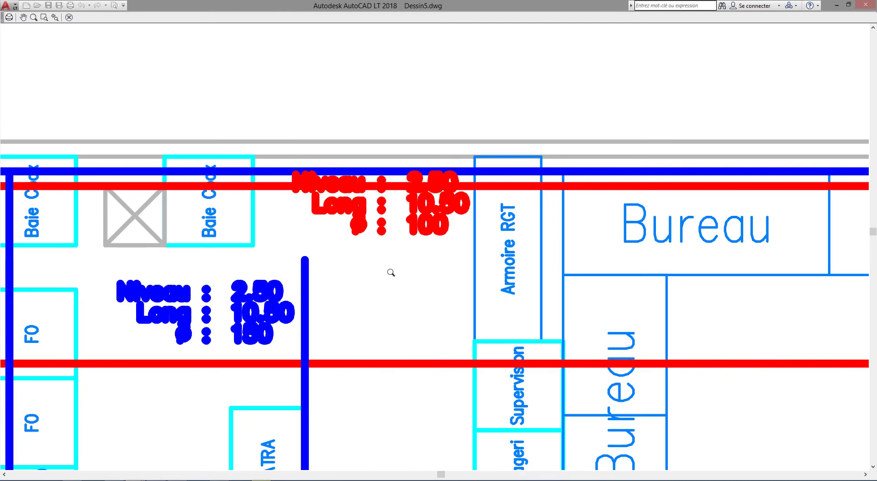
pyautogui.press('Escape')
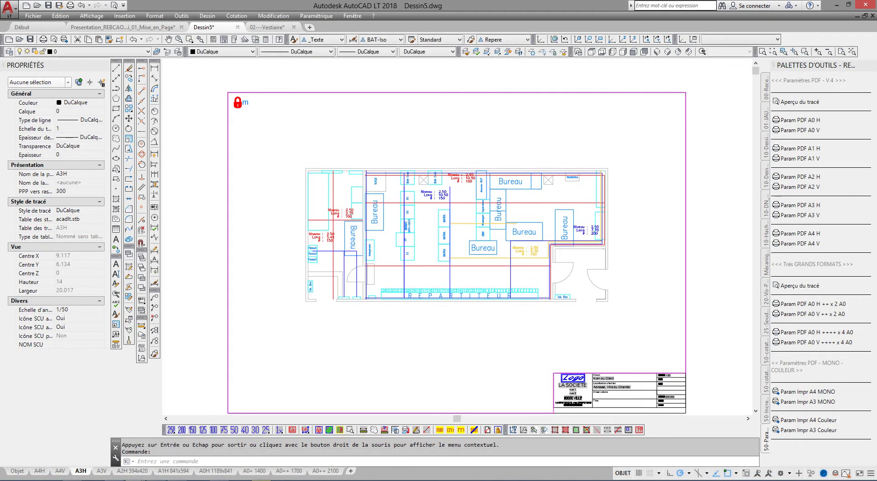
# Select the red Niveau / Long attribute block beside Armoire RGT and examine its layer and lineweight properties
pyautogui.scroll(9, 487, 203)
pyautogui.moveTo(477, 178); pyautogui.dragTo(598, 379, button='middle')
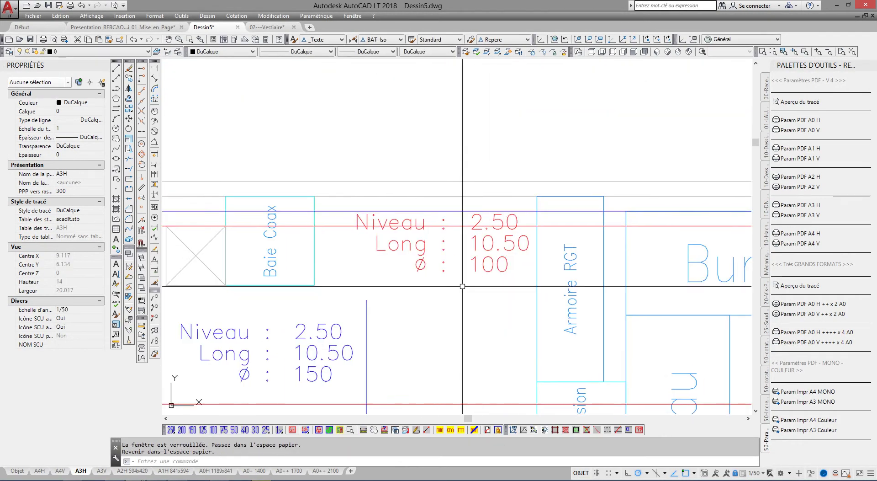
pyautogui.click(476, 251)
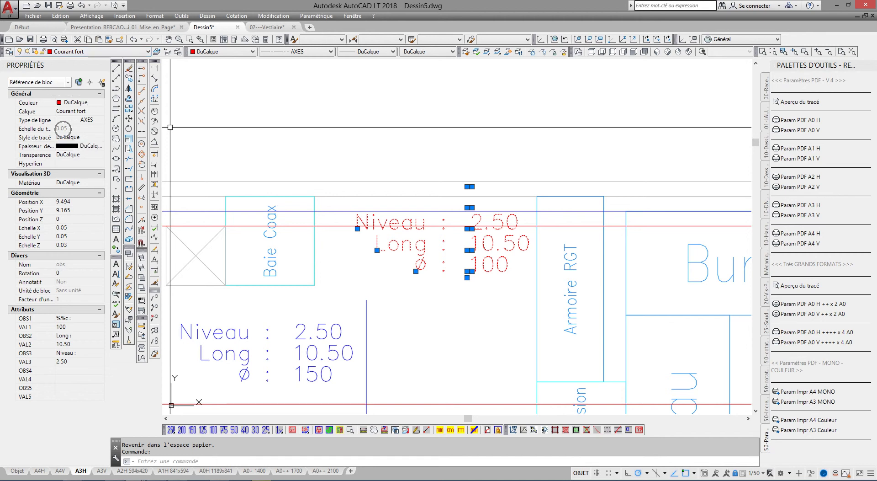
# Open the layer properties manager, enlarge it and examine the lineweight assigned to the Courant fort layer
pyautogui.click(9, 51)
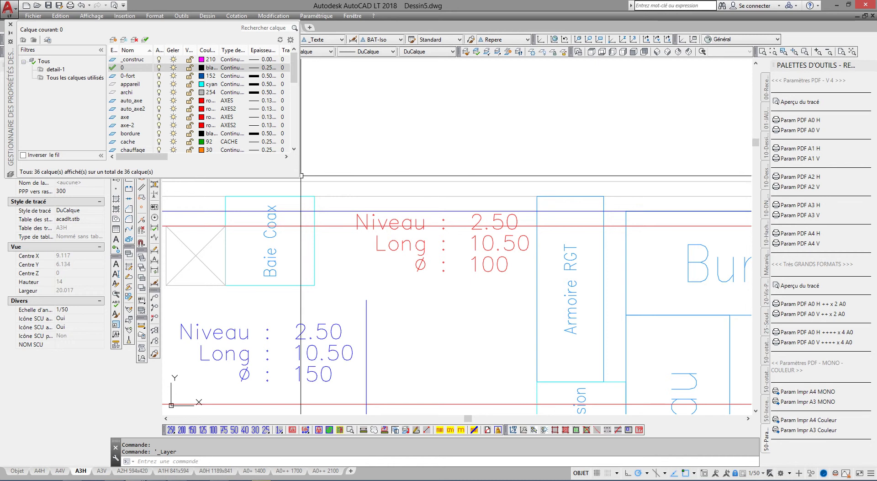
pyautogui.moveTo(300, 177); pyautogui.dragTo(648, 311)
pyautogui.moveTo(218, 169); pyautogui.dragTo(131, 169)
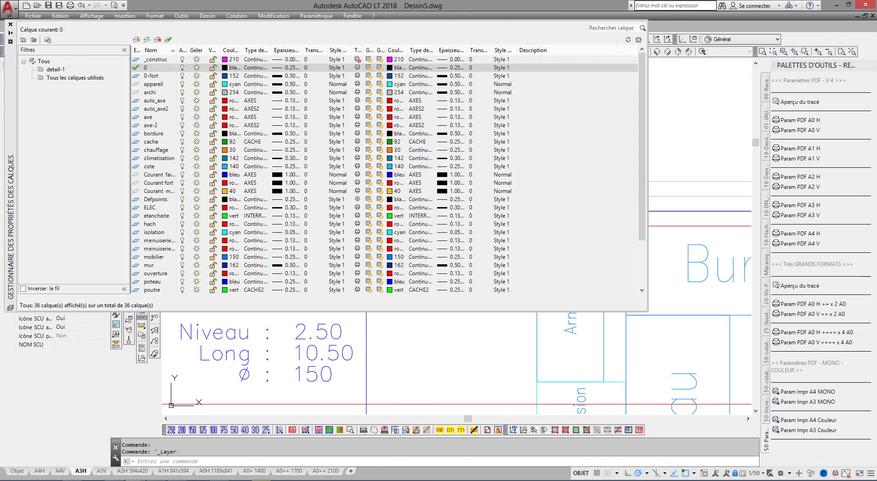
pyautogui.click(158, 183)
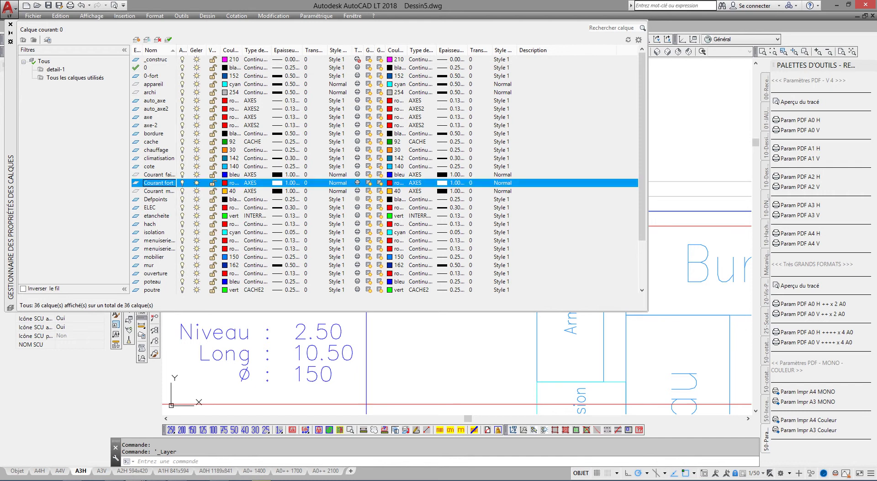
pyautogui.moveTo(176, 51); pyautogui.dragTo(221, 50)
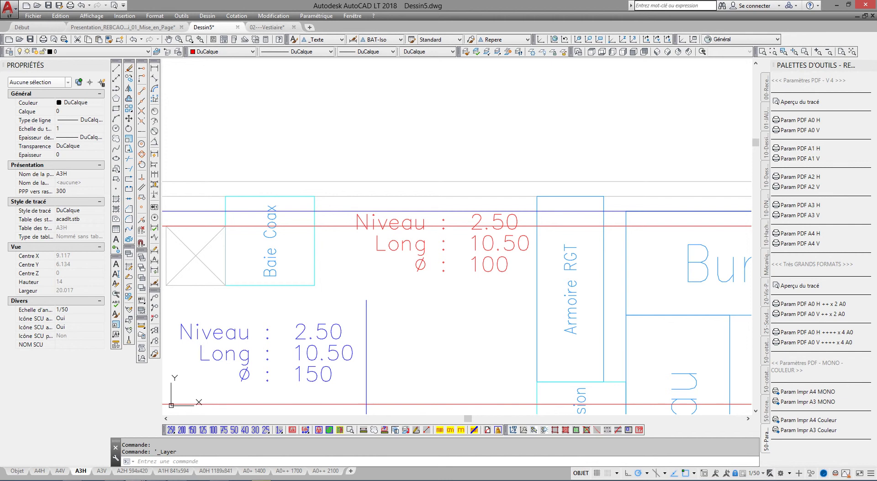
# Open the red Niveau / Long attribute block in the block editor and select all its OBS and VAL attribute definitions
pyautogui.click(410, 246)
pyautogui.rightClick(410, 247)
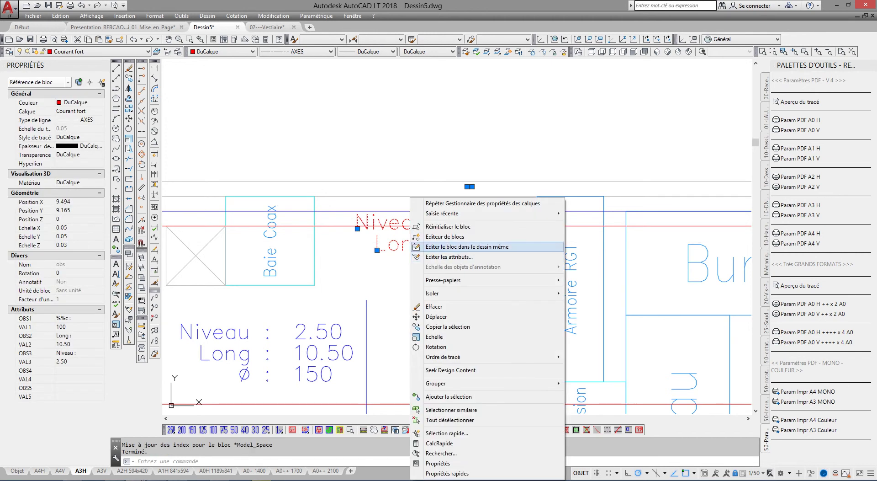
pyautogui.click(441, 237)
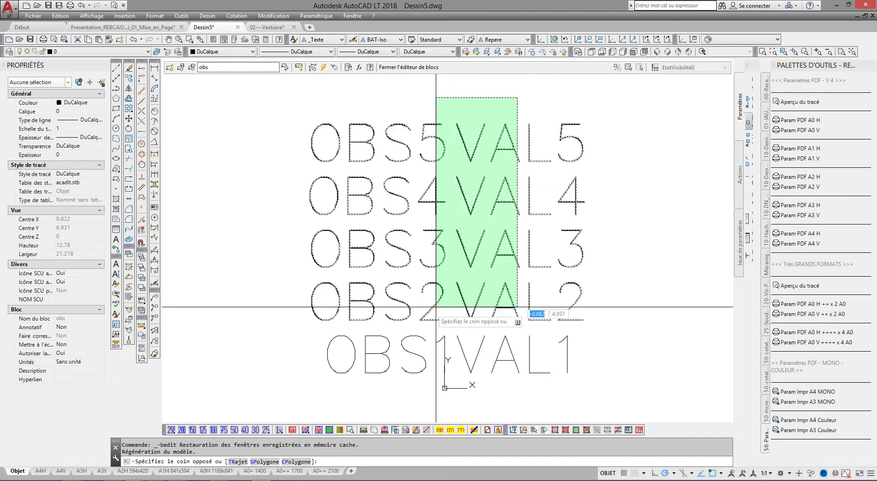
pyautogui.click(388, 369)
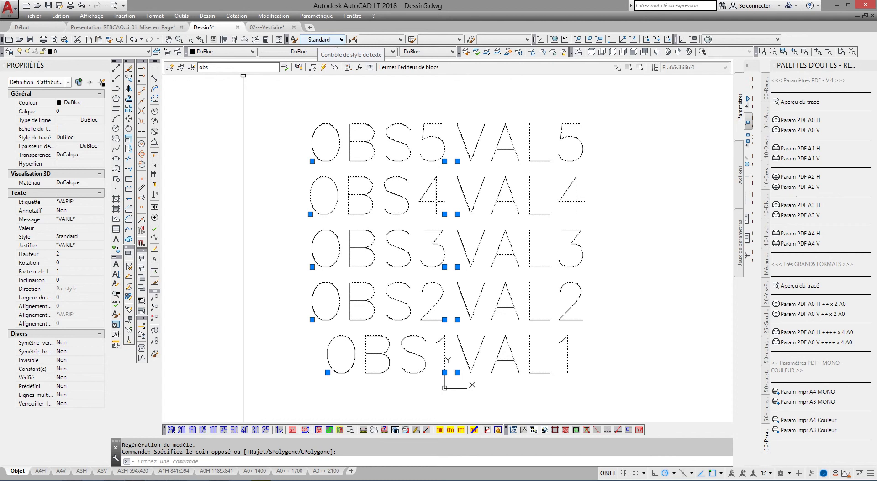
# Change the font of the Standard text style to Arial, apply it and close the text style settings
pyautogui.click(294, 40)
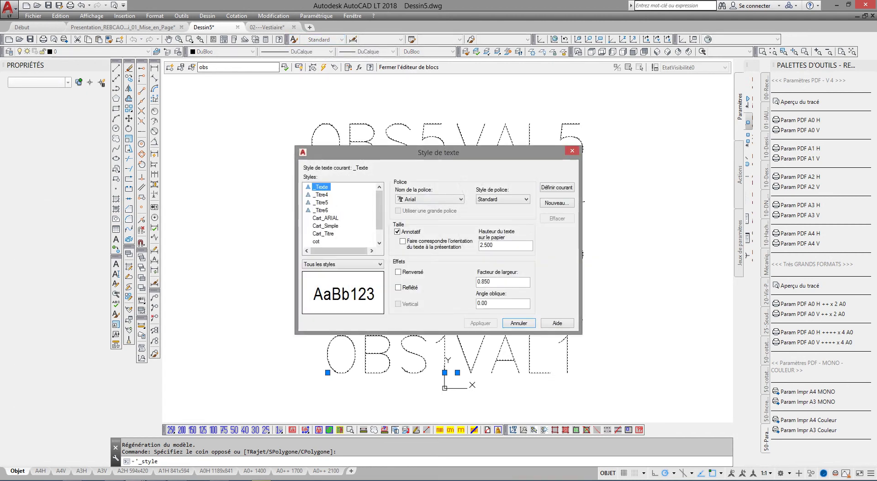
pyautogui.moveTo(379, 223); pyautogui.dragTo(379, 233)
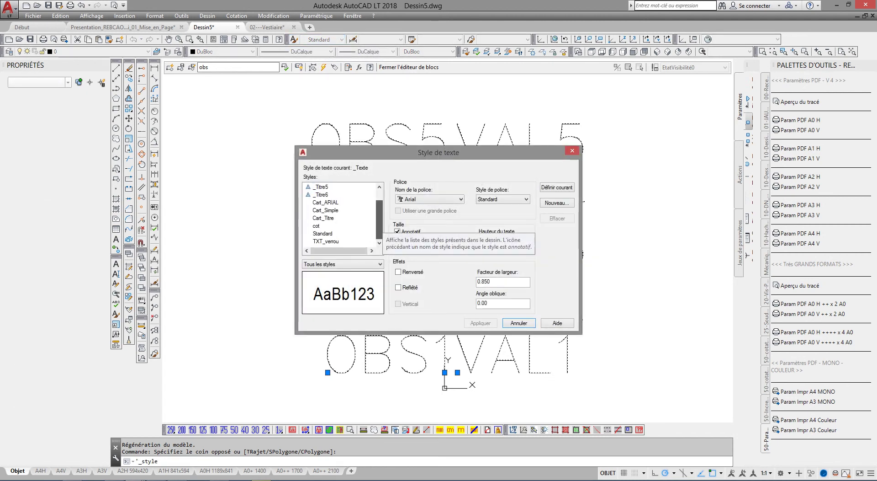
pyautogui.click(323, 234)
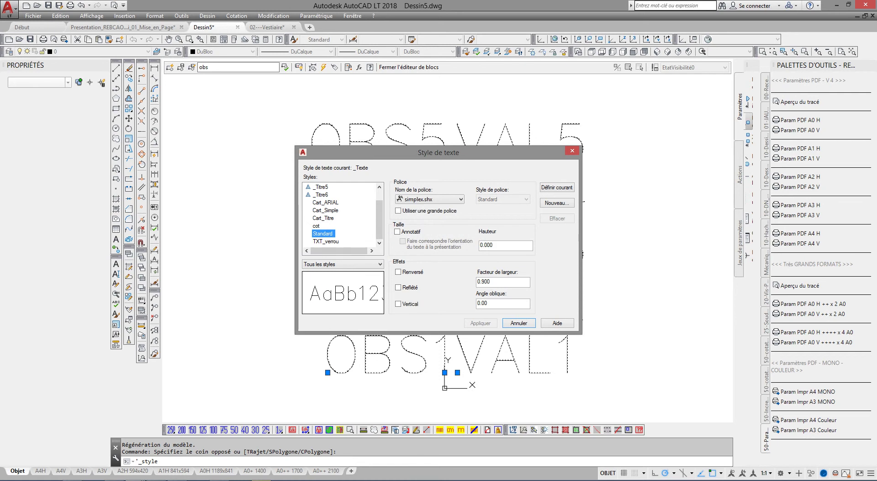
pyautogui.moveTo(389, 152); pyautogui.dragTo(329, 76)
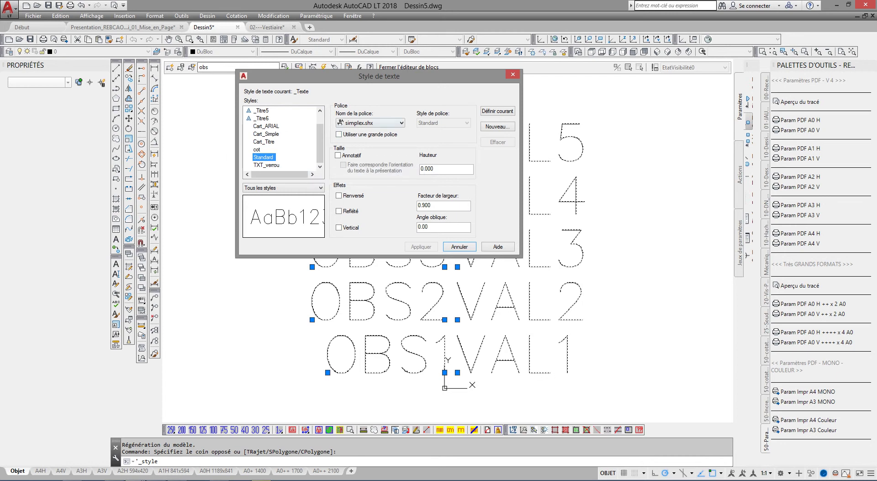
pyautogui.click(381, 123)
pyautogui.moveTo(426, 223); pyautogui.dragTo(426, 140)
pyautogui.scroll(-5, 426, 143)
pyautogui.scroll(-7, 426, 143)
pyautogui.scroll(-3, 426, 143)
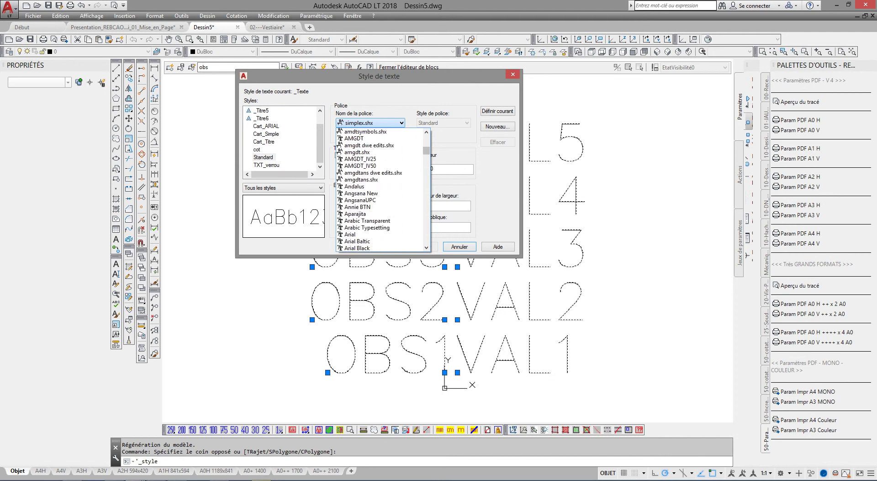
pyautogui.click(361, 233)
pyautogui.click(420, 246)
pyautogui.click(459, 246)
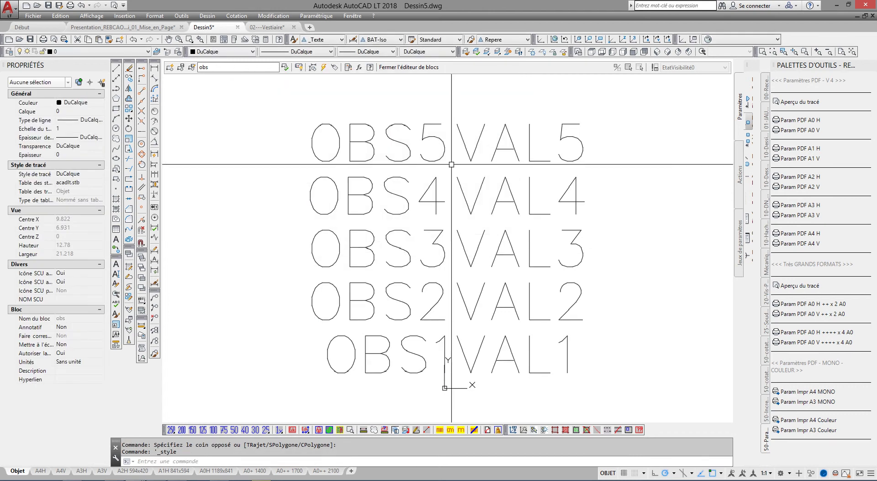
# Select the block's attributes again, regenerate the display to refresh their font, and close the block editor
pyautogui.click(491, 110)
pyautogui.click(387, 360)
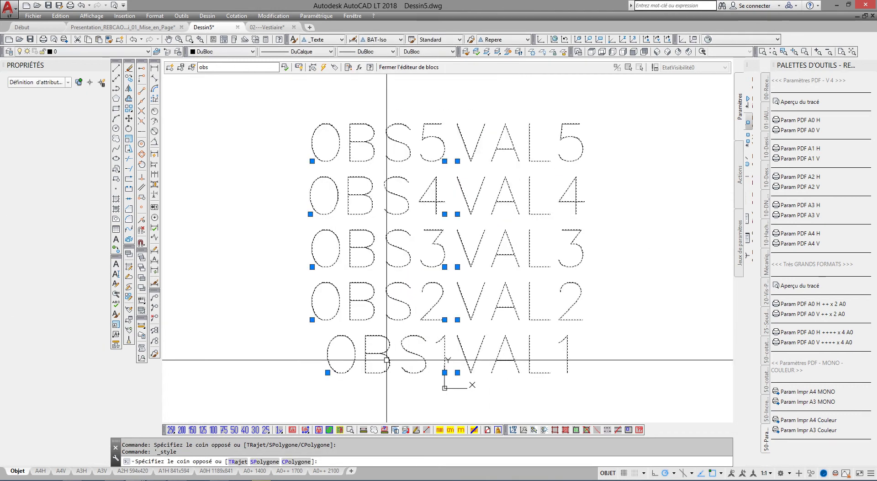
pyautogui.click(91, 16)
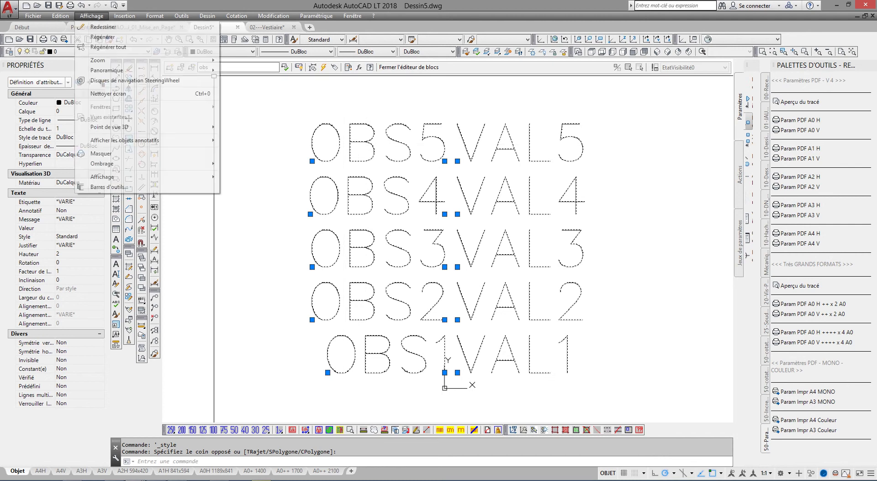
pyautogui.click(102, 37)
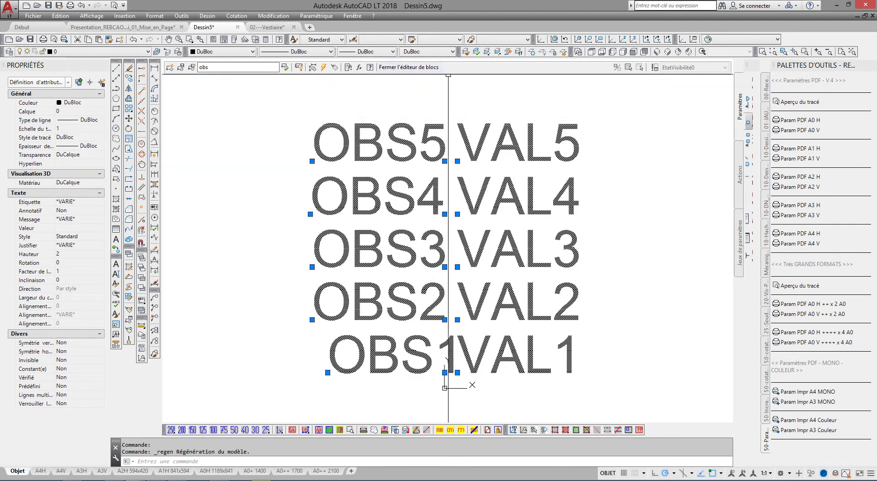
pyautogui.click(409, 67)
pyautogui.click(441, 225)
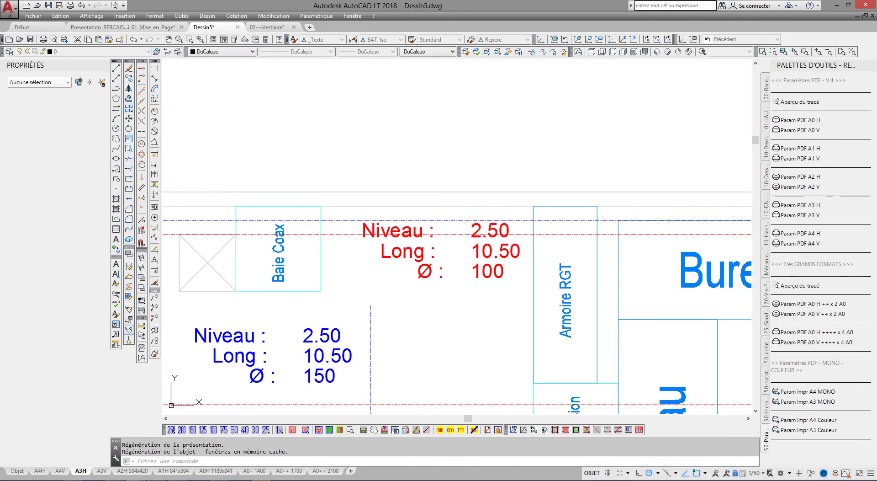
# Synchronize the attributes of the red Niveau / Long block with its definition using ATTSYNC
pyautogui.click(129, 330)
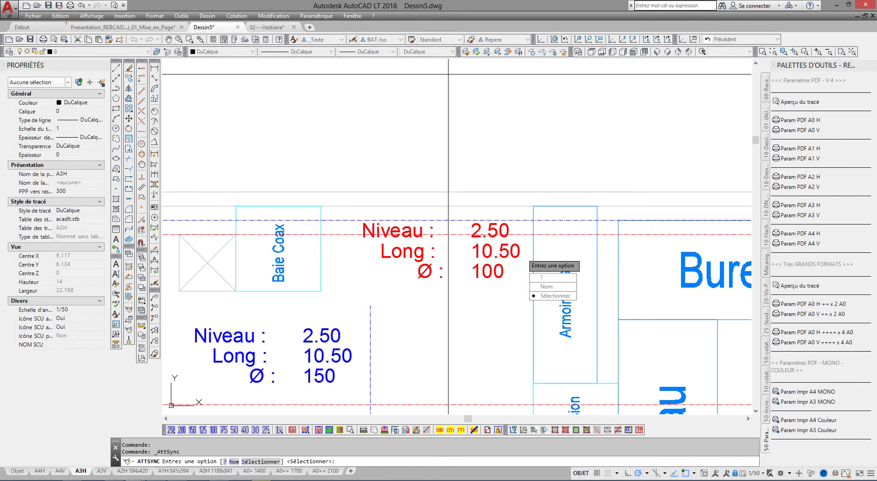
pyautogui.press('Return')
pyautogui.click(463, 250)
pyautogui.press('Return')
pyautogui.press('Escape')
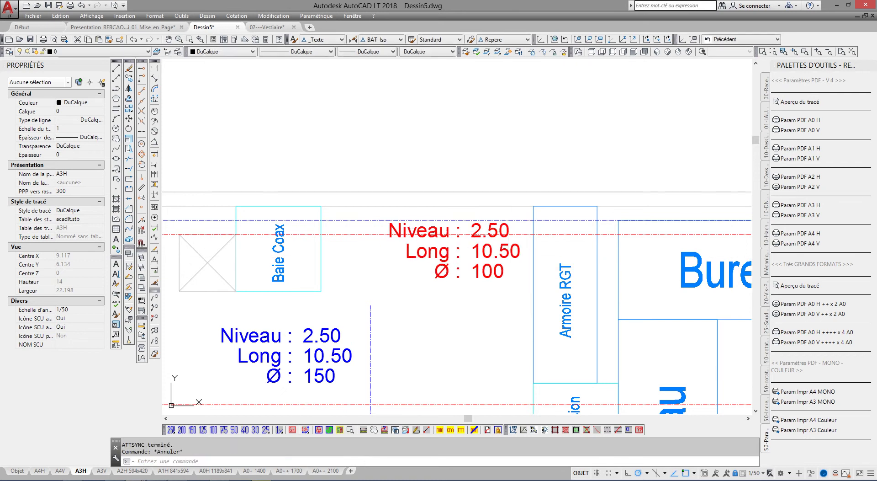
# Preview the A3H plot and examine the thickness of the Niveau / Long texts and duct lines up close
pyautogui.click(53, 39)
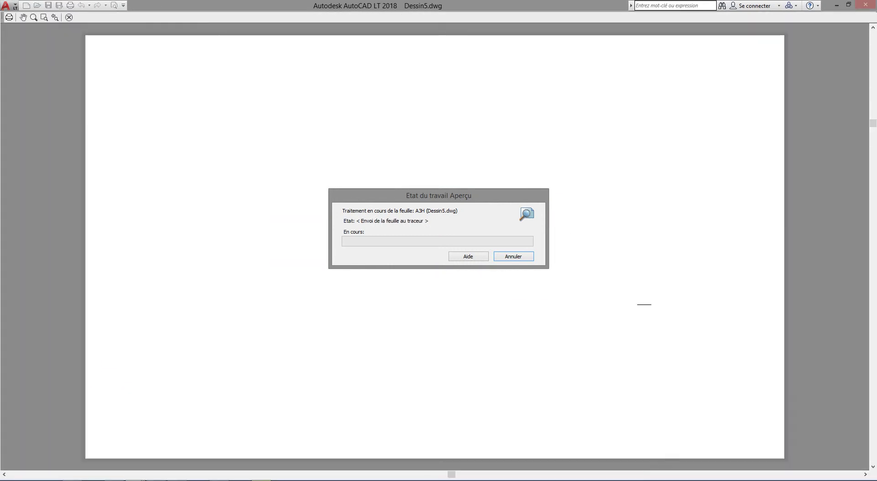
pyautogui.scroll(3, 412, 182)
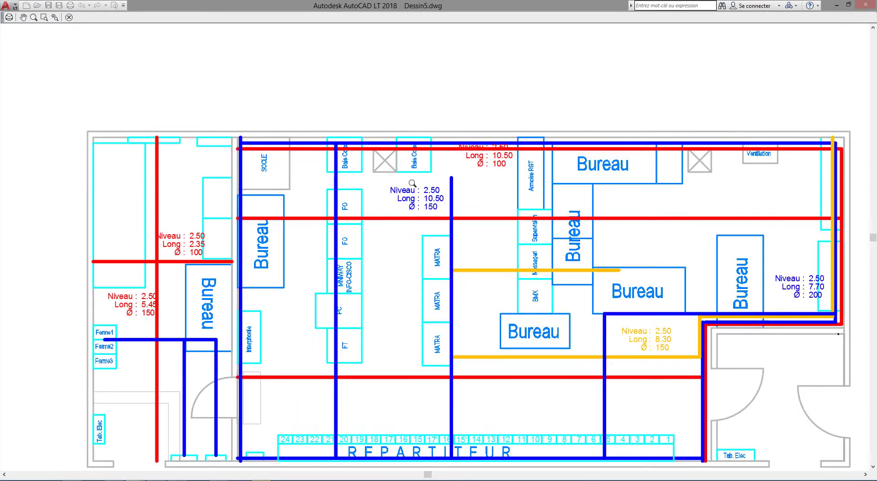
pyautogui.scroll(3, 418, 188)
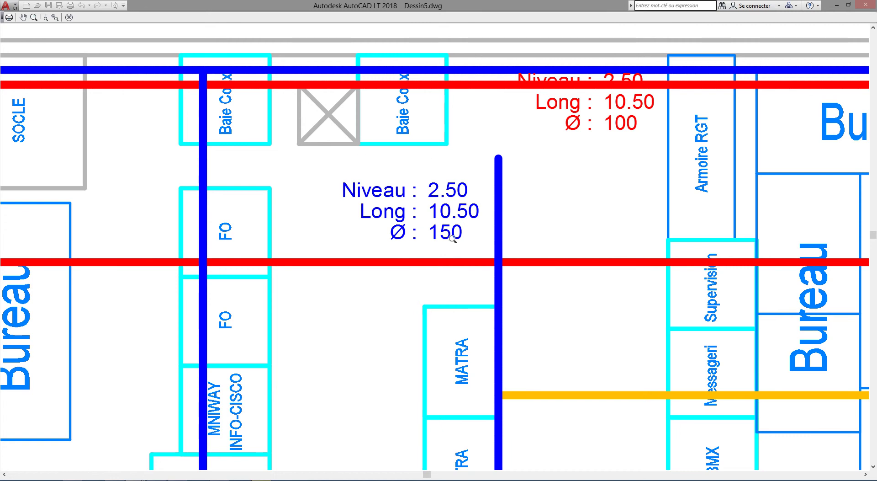
pyautogui.moveTo(561, 121); pyautogui.dragTo(348, 192, button='middle')
pyautogui.scroll(-2, 357, 229)
pyautogui.scroll(-2, 380, 240)
pyautogui.moveTo(381, 243); pyautogui.dragTo(440, 147, button='middle')
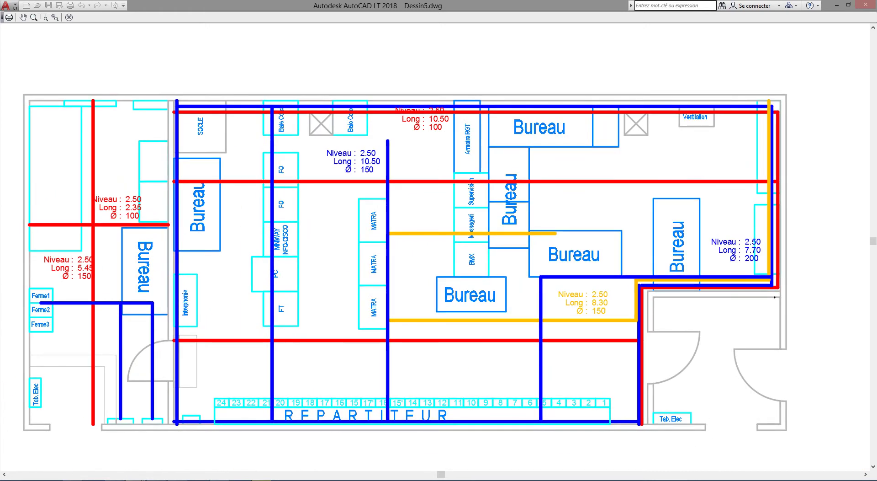
pyautogui.press('Escape')
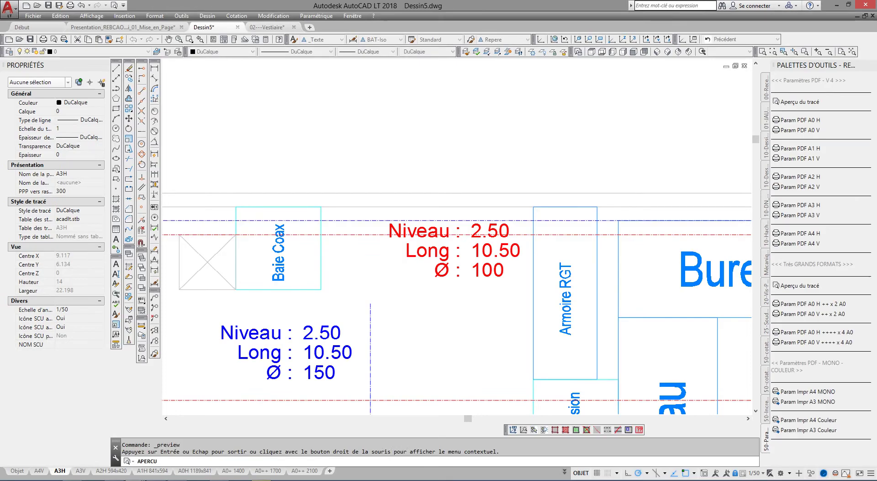
# Open the drawing scale list and select the 1/50 scale under the ANNOTATIF heading to examine its paper-to-drawing unit ratio
pyautogui.middleClick(433, 202)
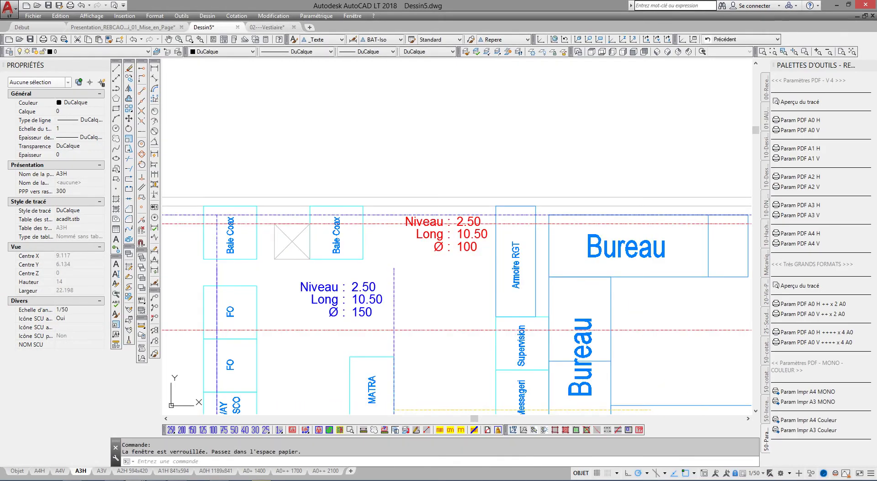
pyautogui.middleClick(433, 201)
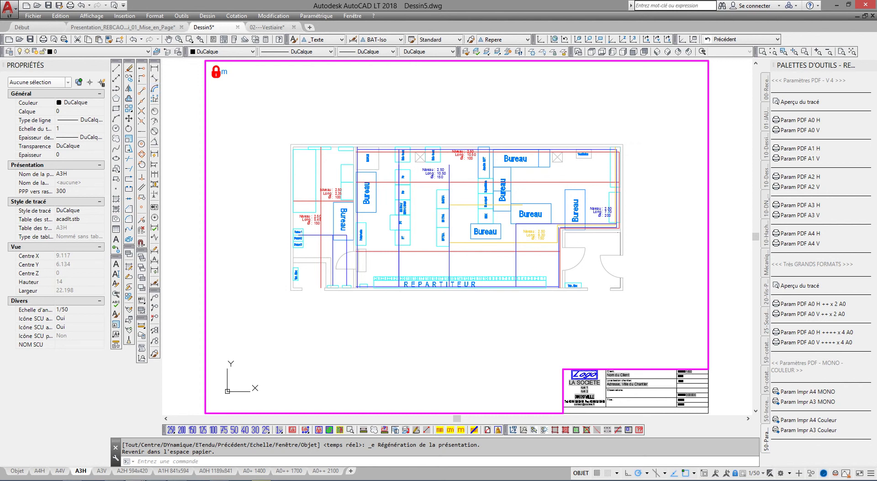
pyautogui.click(155, 15)
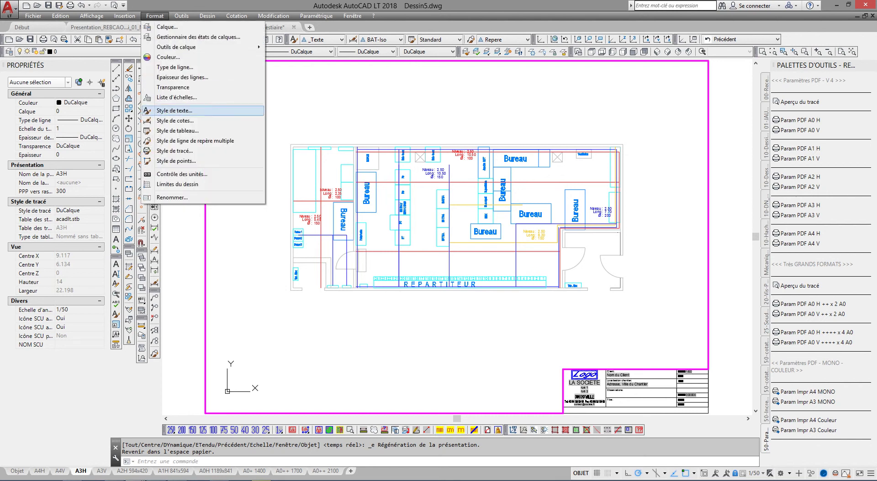
pyautogui.click(177, 97)
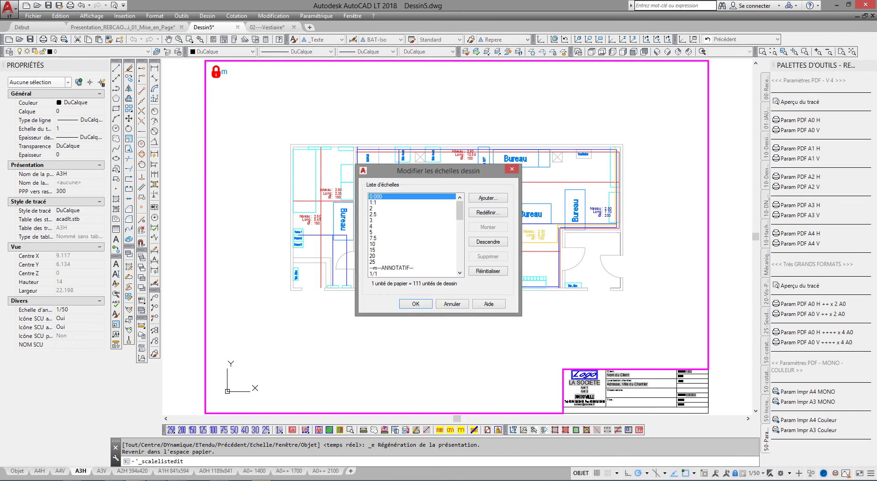
pyautogui.moveTo(439, 170); pyautogui.dragTo(398, 73)
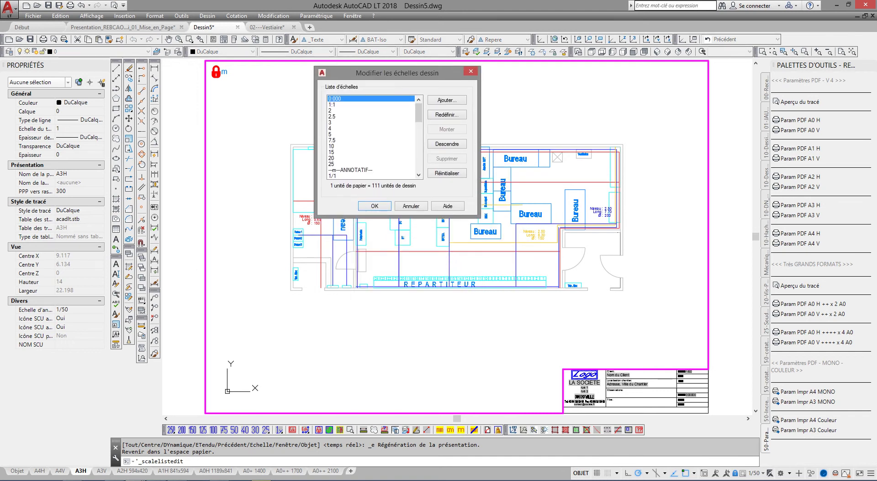
pyautogui.moveTo(418, 112); pyautogui.dragTo(419, 129)
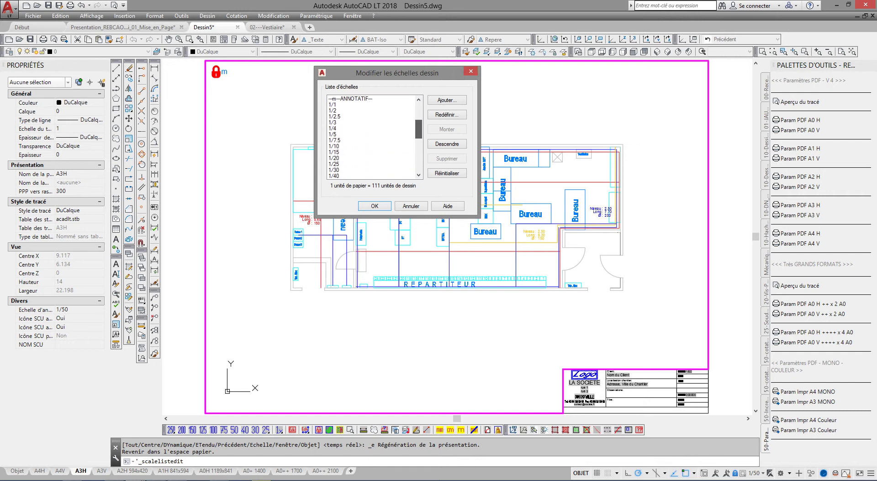
pyautogui.moveTo(418, 128); pyautogui.dragTo(418, 140)
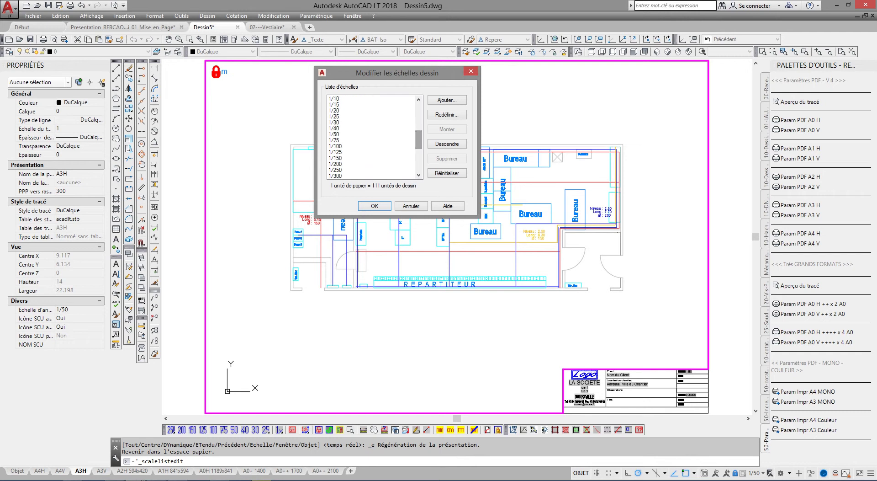
pyautogui.click(347, 128)
pyautogui.click(347, 135)
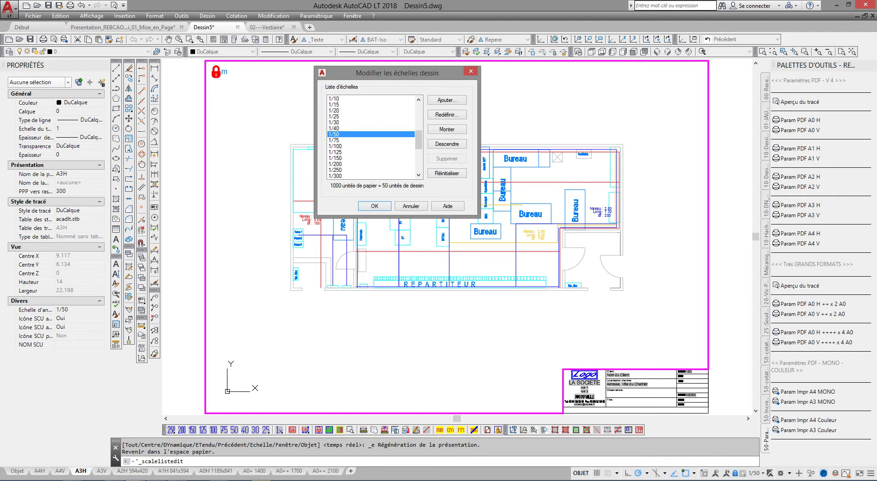
# Examine the name and unit properties in the 1/50 scale's definition, and return to the start of the scale list
pyautogui.press('ctrl')
pyautogui.click(447, 114)
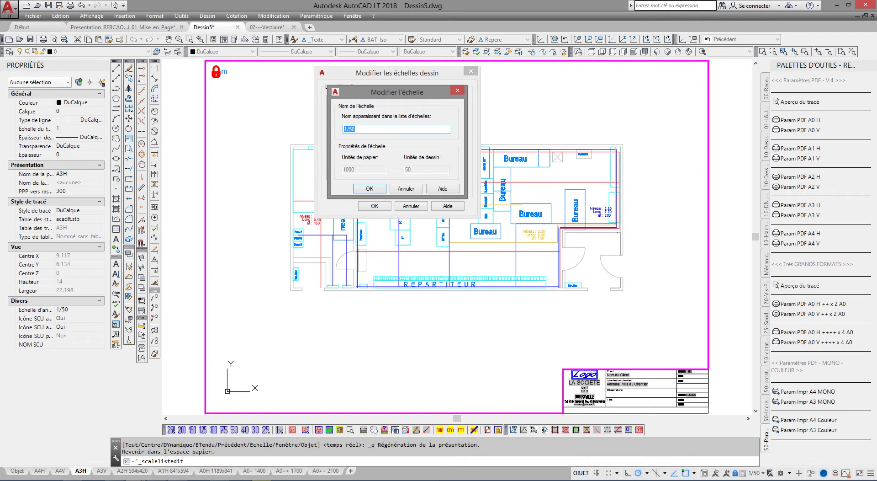
pyautogui.moveTo(357, 129); pyautogui.dragTo(346, 129)
pyautogui.press('Return')
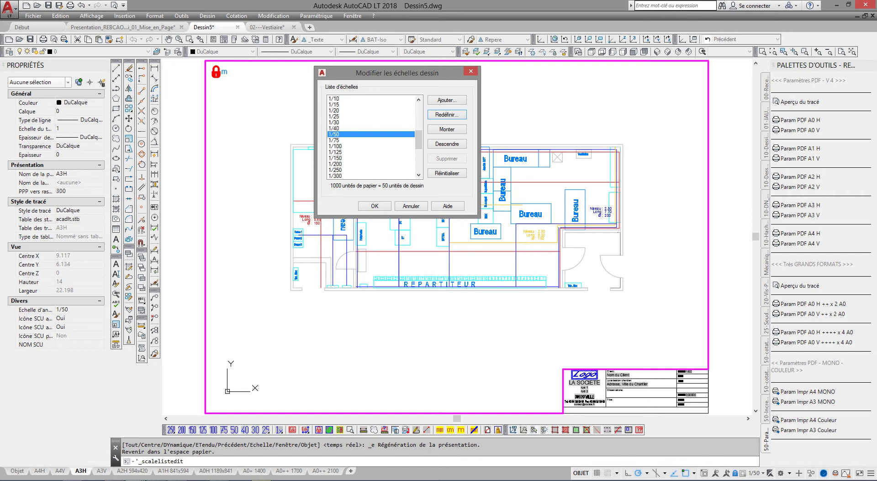
pyautogui.scroll(6, 371, 137)
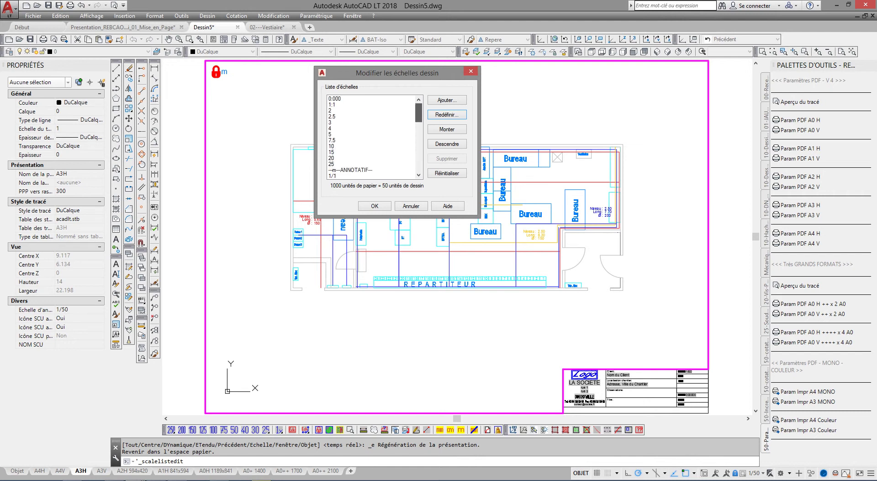
# Leave the scale list without changes and create a new drawing, showing its A4H layout
pyautogui.click(411, 206)
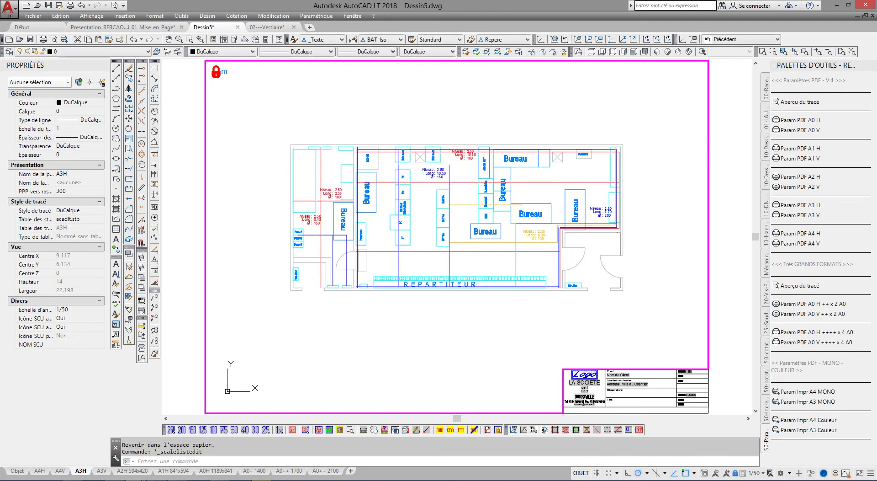
pyautogui.hotkey('ctrl', 'n')
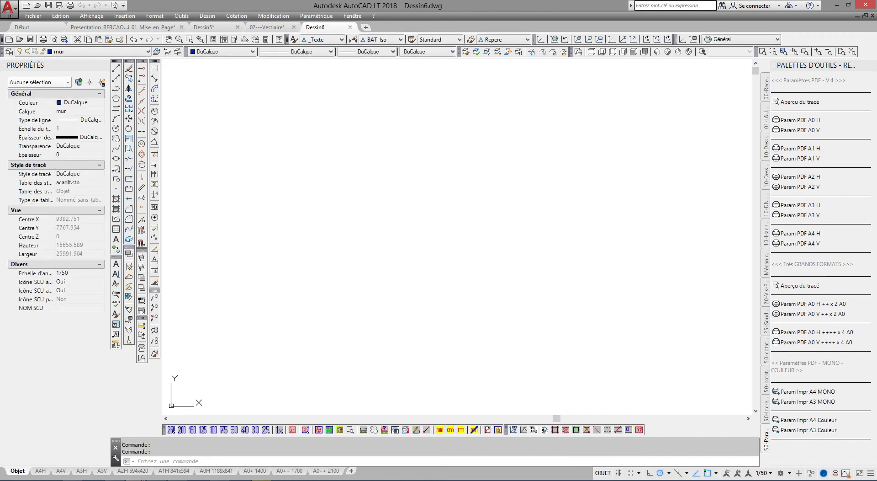
pyautogui.click(40, 471)
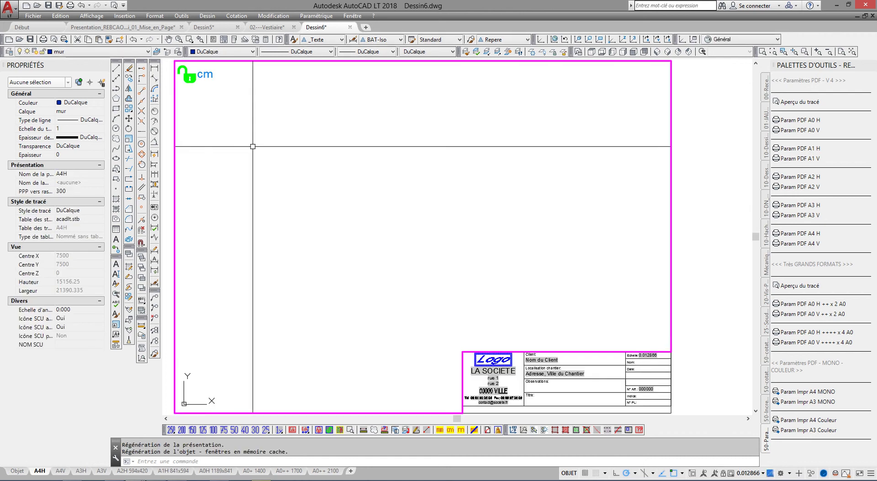
# Set the new drawing's units to millimetres and check the insertion units from the A4H layout
pyautogui.click(439, 429)
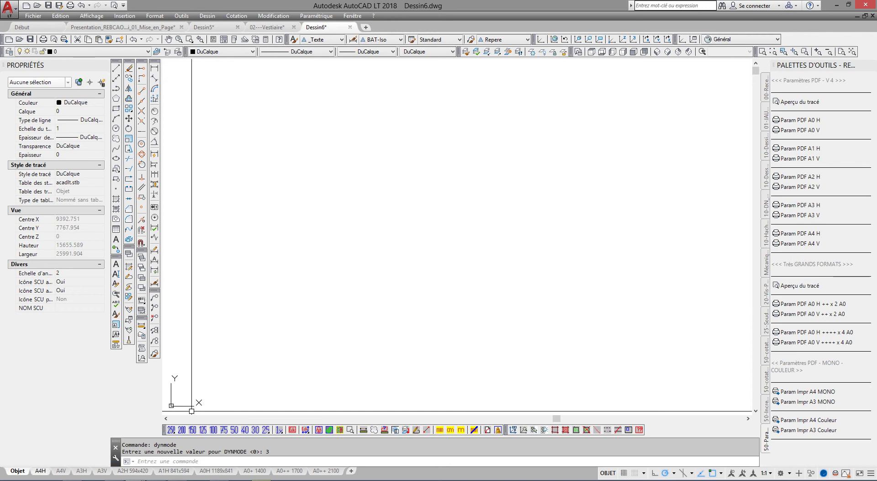
pyautogui.click(40, 470)
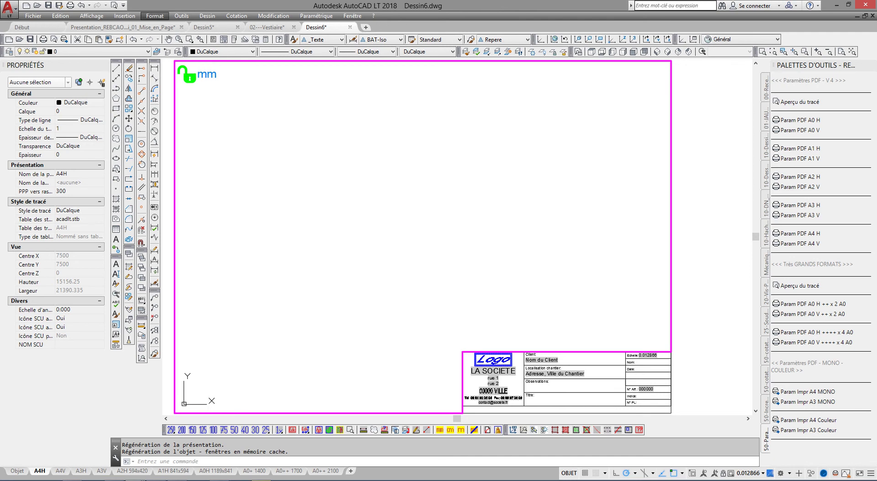
pyautogui.click(155, 15)
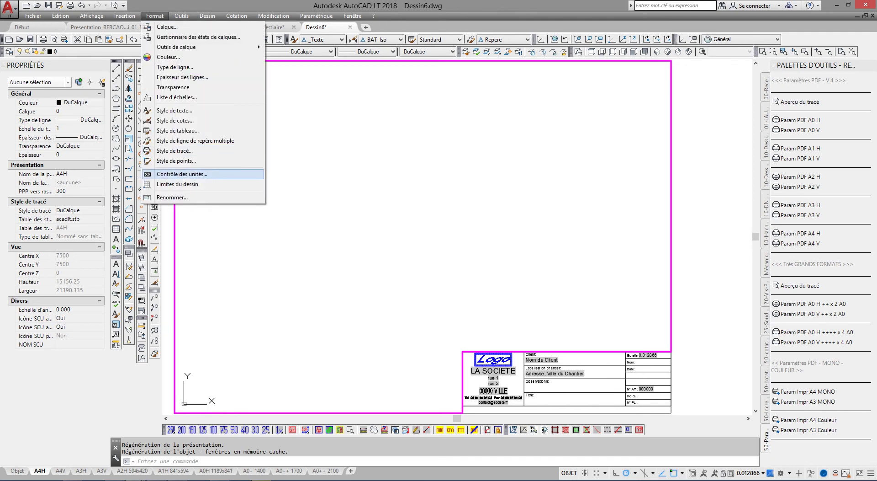
pyautogui.click(182, 174)
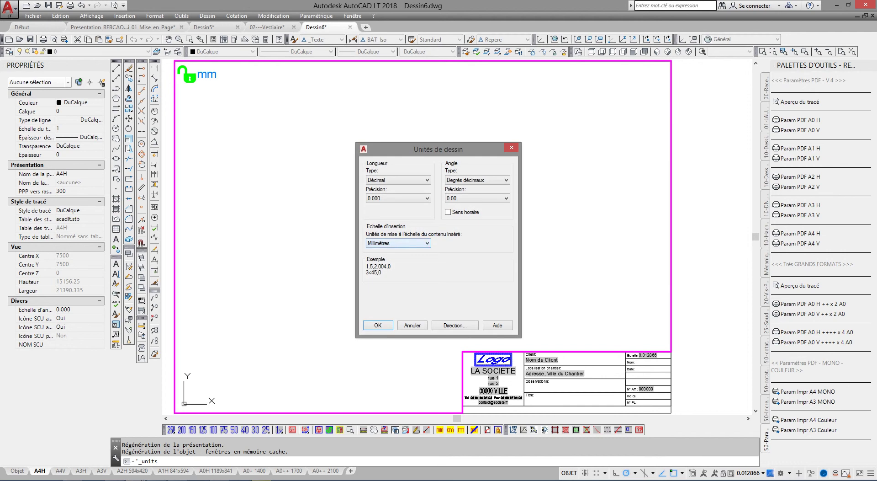
pyautogui.click(378, 325)
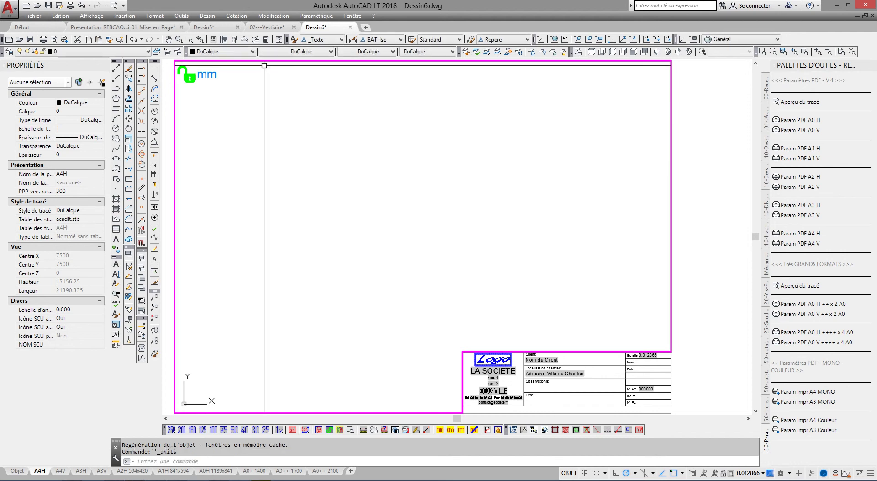
# Examine the paper-to-drawing unit ratio of the 1/50 scale in the new drawing's scale list
pyautogui.click(154, 15)
pyautogui.click(177, 97)
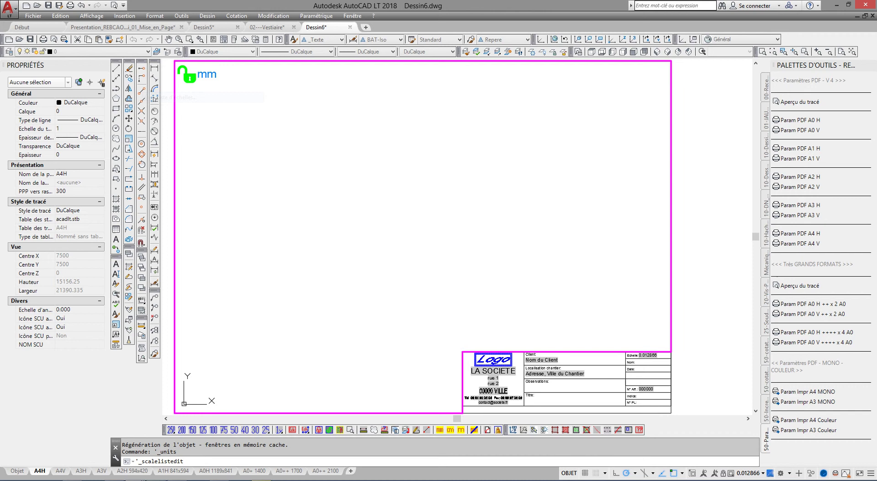
pyautogui.scroll(-4, 371, 137)
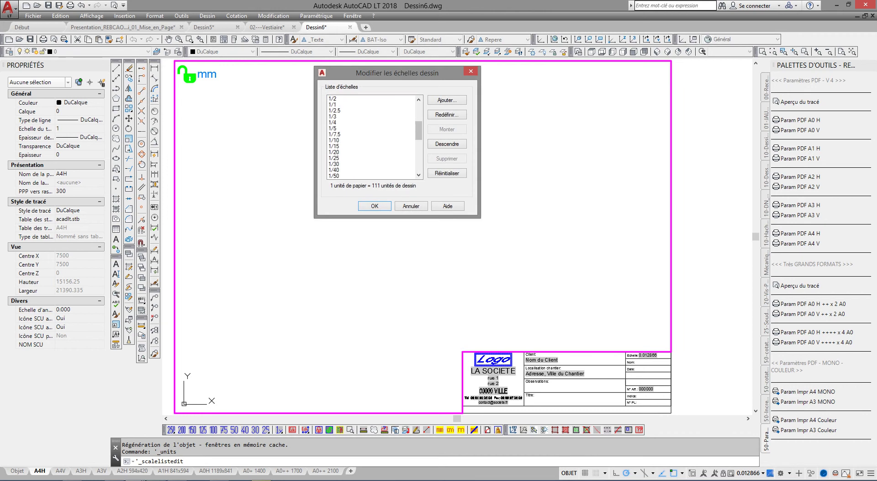
pyautogui.click(347, 176)
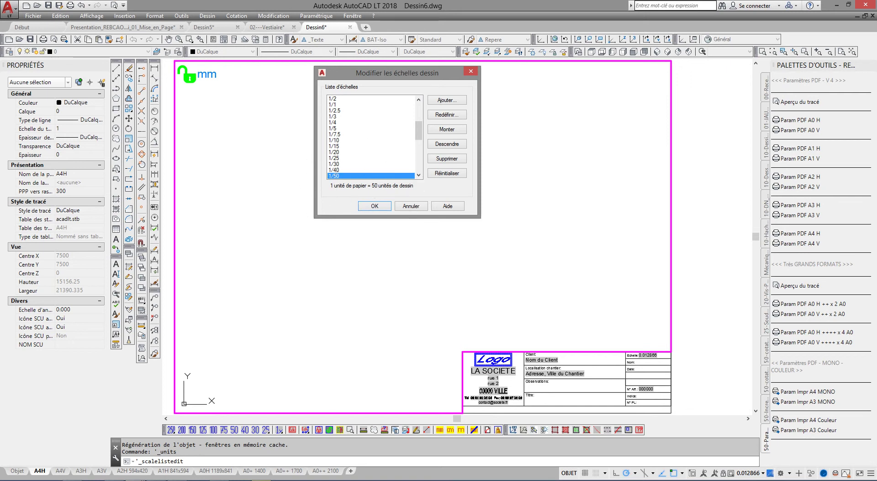
pyautogui.press('Return')
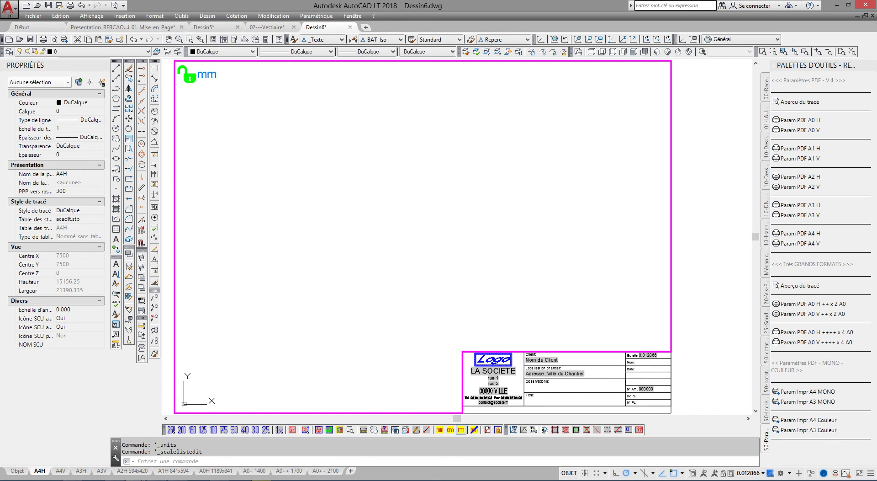
# Set the drawing units to centimetres and insert the lock/unlock visual block in model space
pyautogui.click(451, 429)
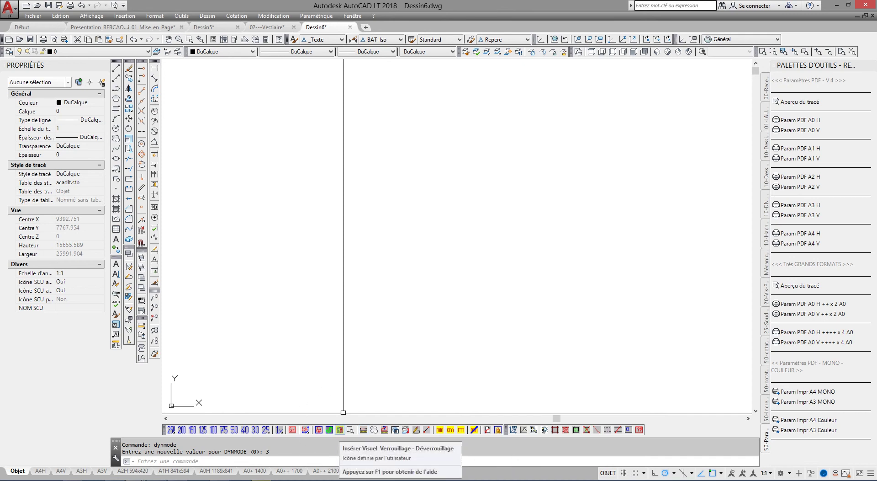
pyautogui.click(340, 430)
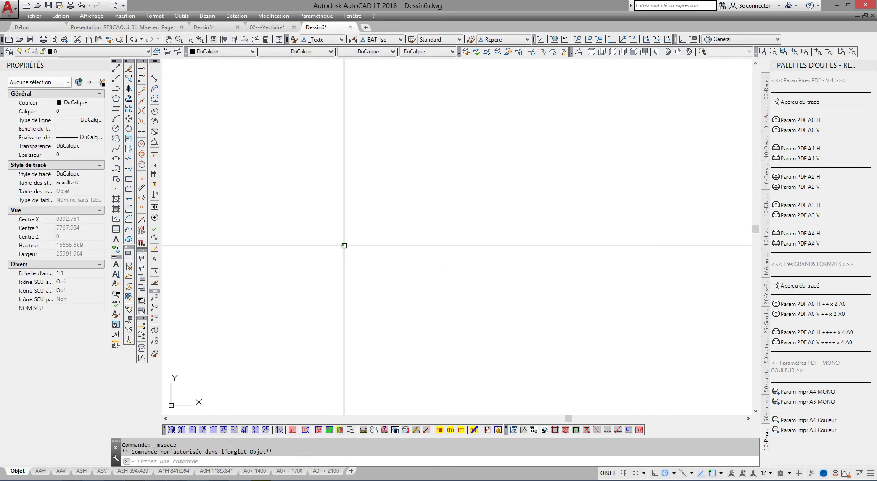
pyautogui.click(407, 251)
pyautogui.moveTo(406, 251); pyautogui.dragTo(372, 208, button='middle')
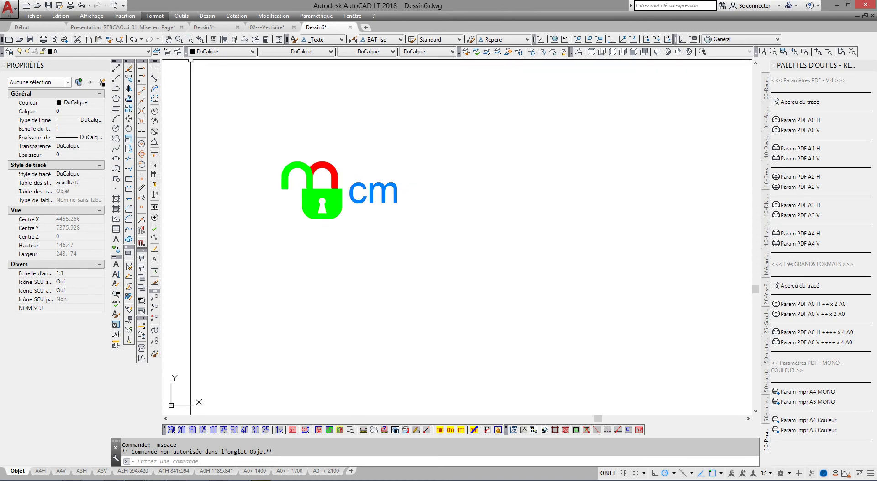
# Set the insertion units to Mètres and regenerate the model to update the lock block's unit label
pyautogui.click(155, 16)
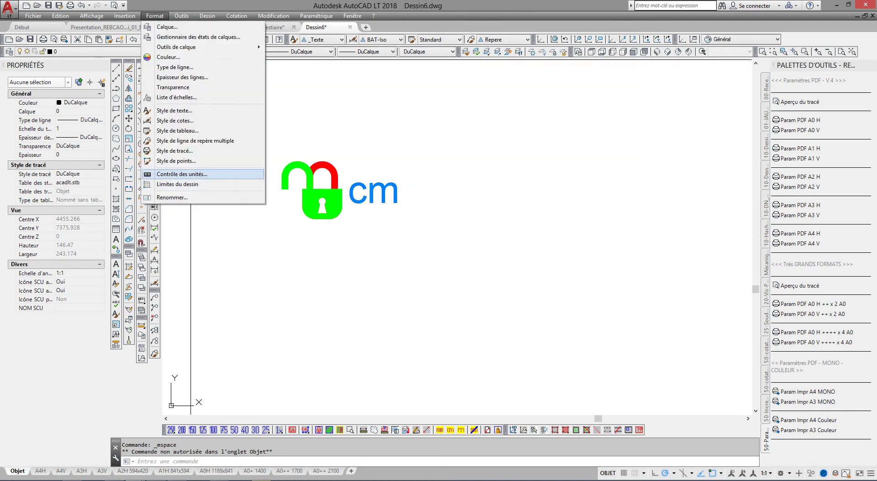
pyautogui.click(181, 173)
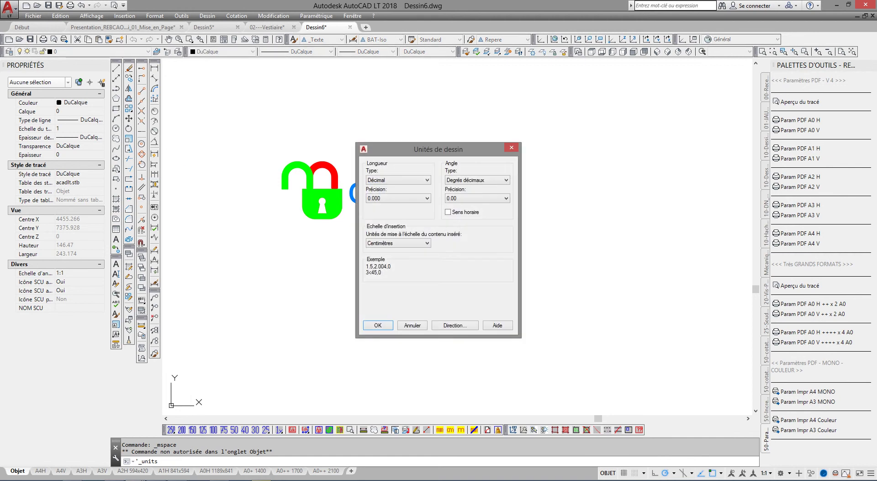
pyautogui.click(399, 243)
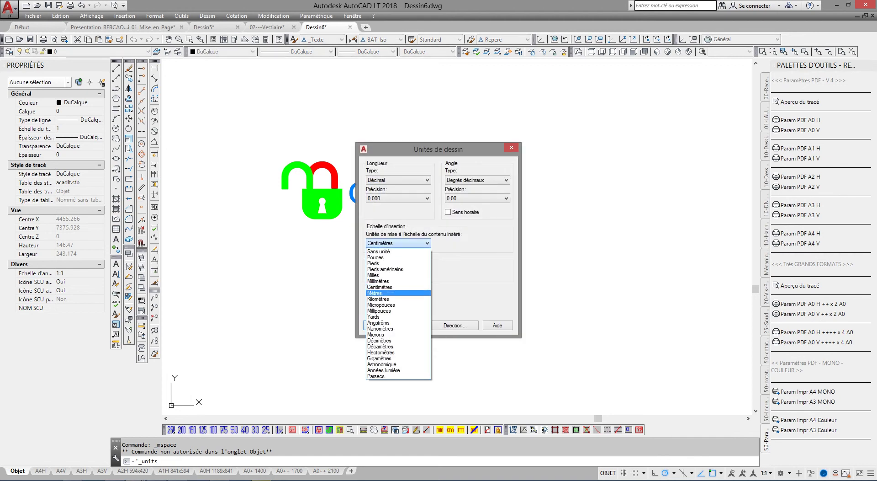
pyautogui.click(393, 293)
pyautogui.click(377, 325)
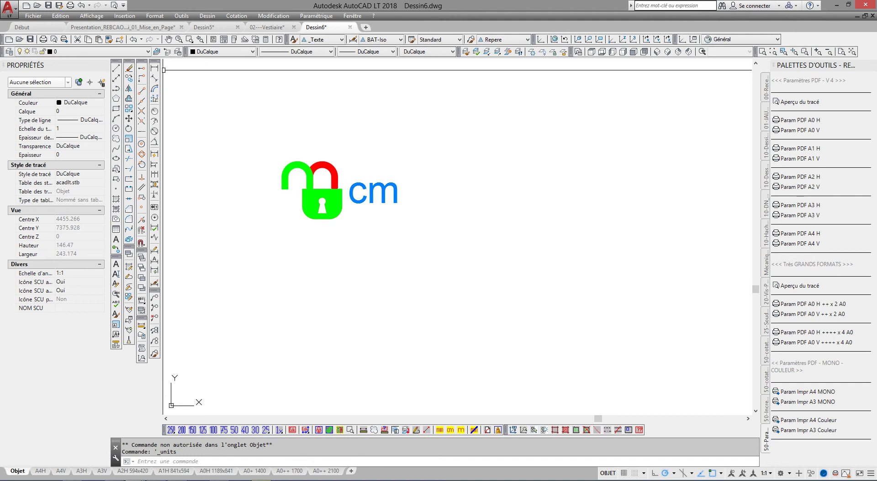
pyautogui.click(91, 15)
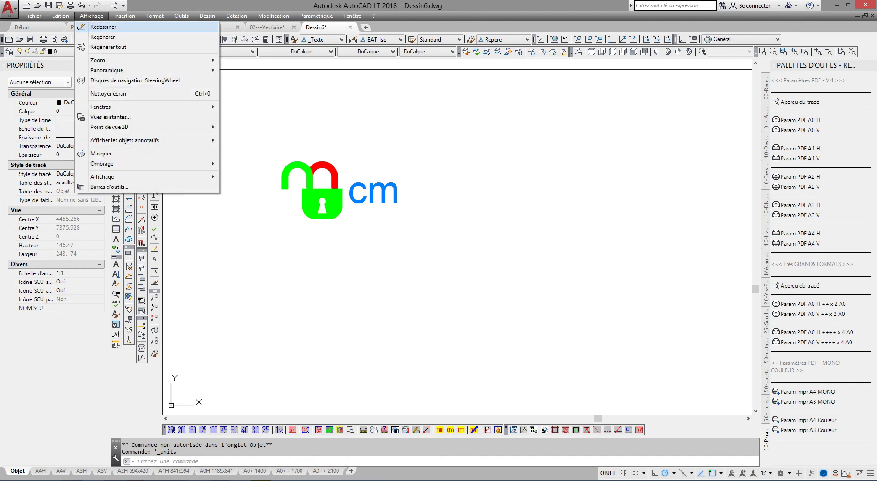
pyautogui.click(103, 37)
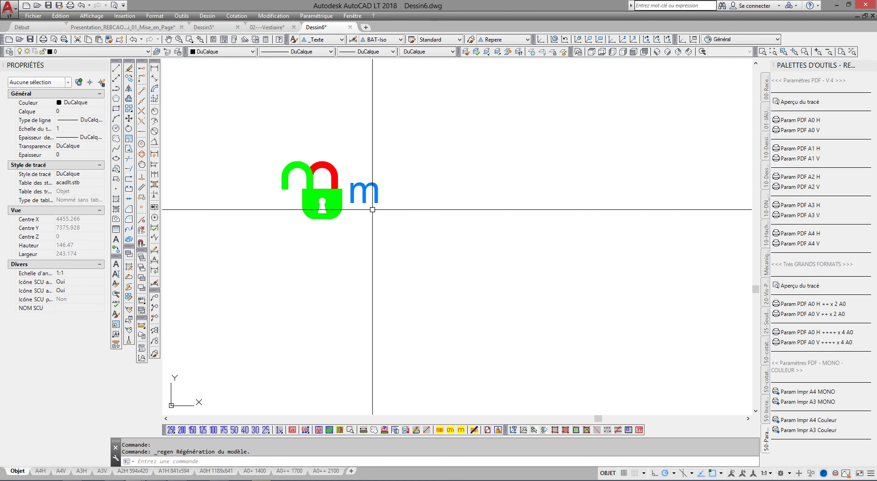
# Set the insertion units to Sans unité and regenerate the model to refresh the unit label
pyautogui.click(154, 15)
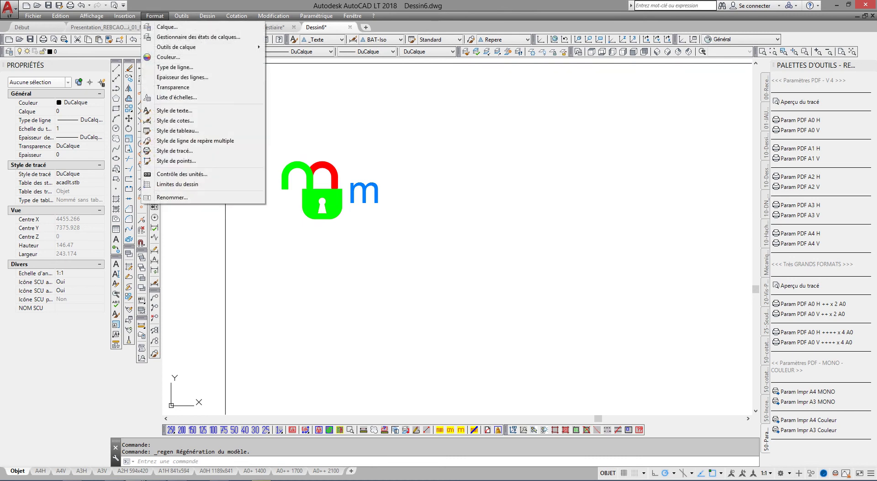
pyautogui.click(182, 174)
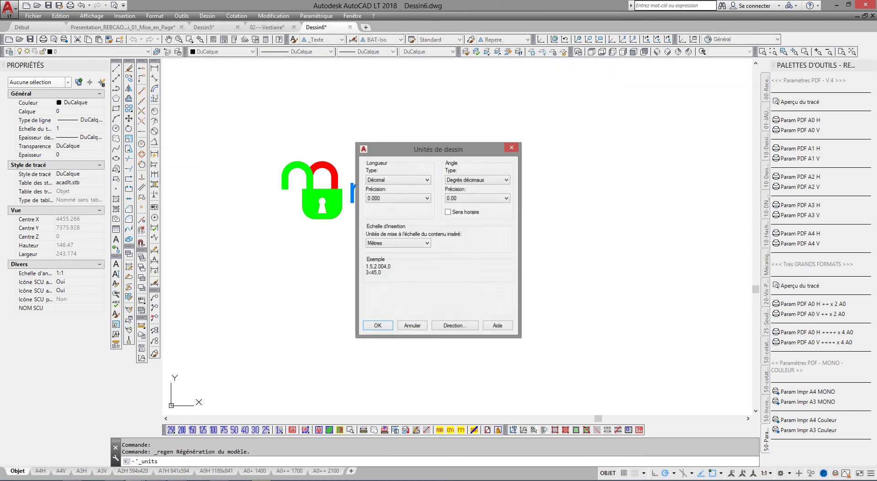
pyautogui.click(398, 243)
pyautogui.click(388, 251)
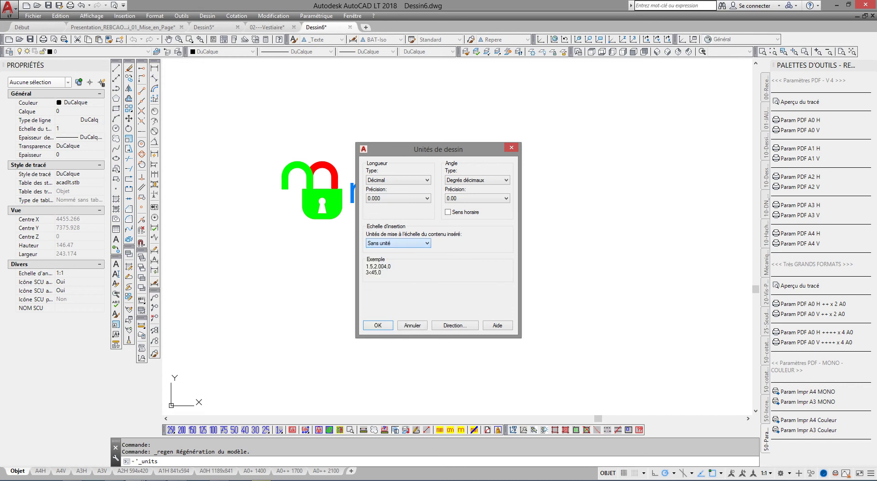
pyautogui.click(378, 325)
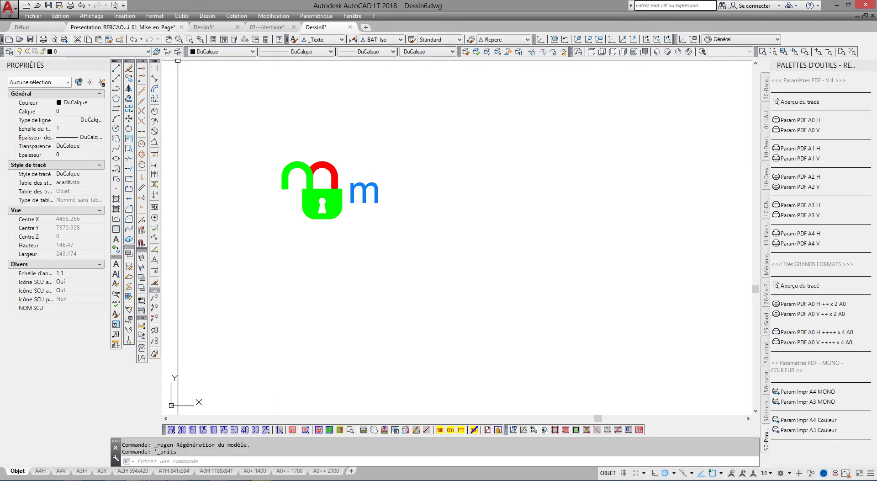
pyautogui.click(92, 16)
pyautogui.click(102, 37)
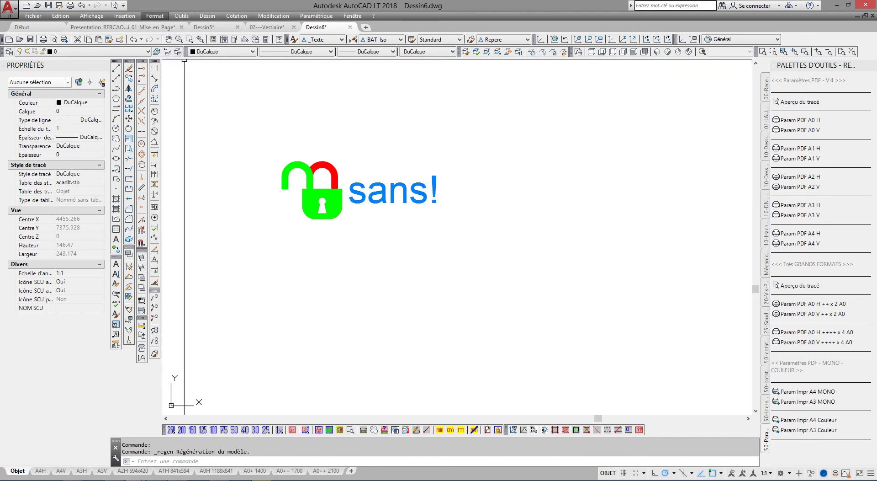
# Change the insertion units to Pouces and regenerate the model so the lock block's label follows
pyautogui.click(154, 16)
pyautogui.click(165, 174)
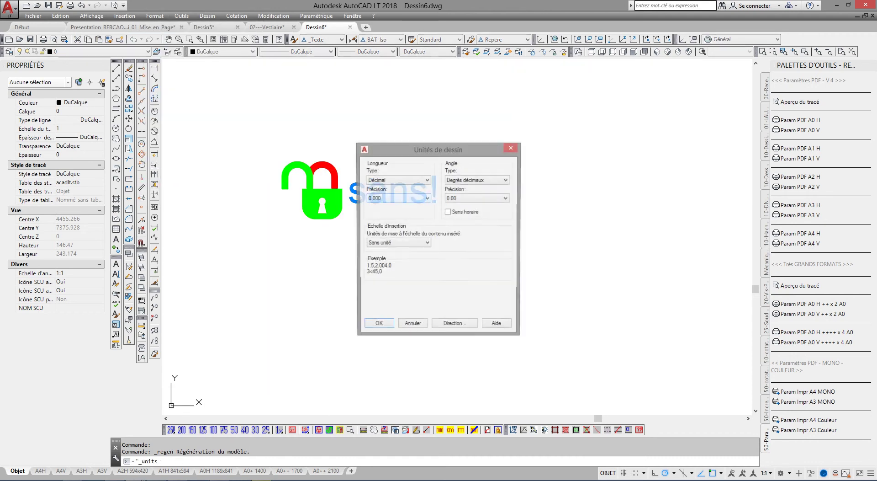
pyautogui.click(399, 243)
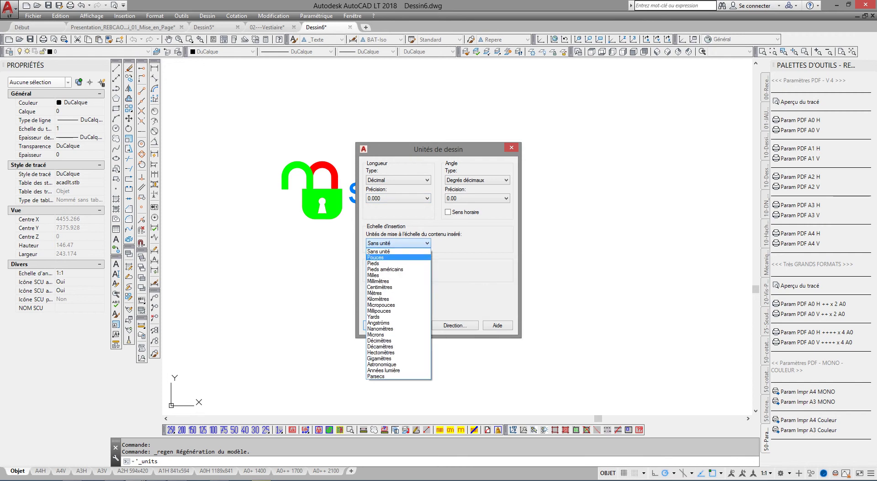
pyautogui.click(399, 257)
pyautogui.click(378, 325)
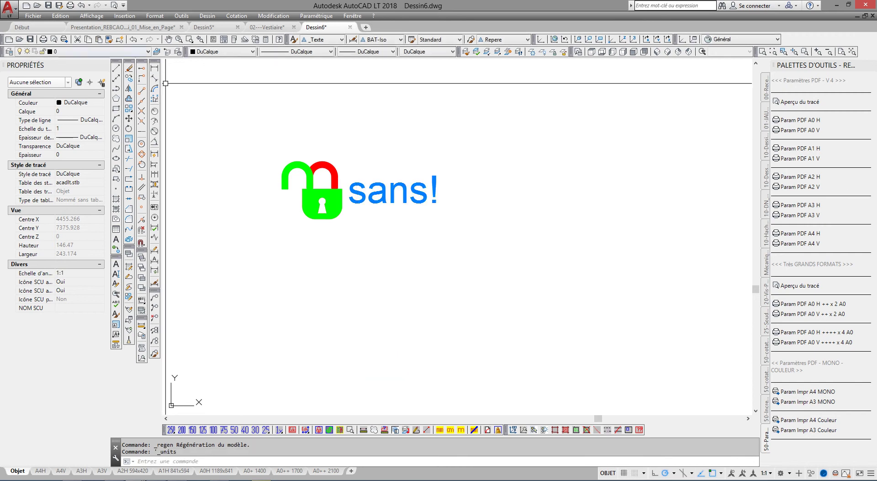
pyautogui.click(92, 15)
pyautogui.click(110, 36)
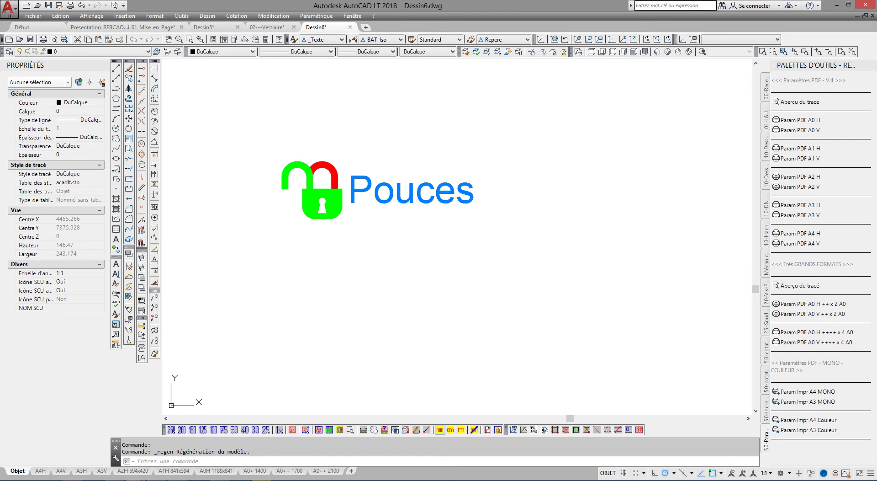
# Set the drawing units to millimetres and delete the lock block with its unit label from model space
pyautogui.click(440, 430)
pyautogui.moveTo(378, 200); pyautogui.dragTo(399, 196, button='middle')
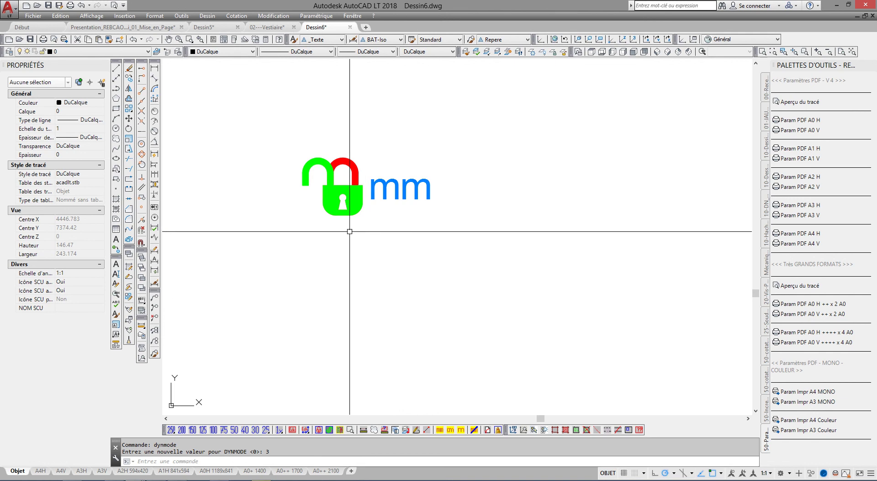
pyautogui.click(362, 191)
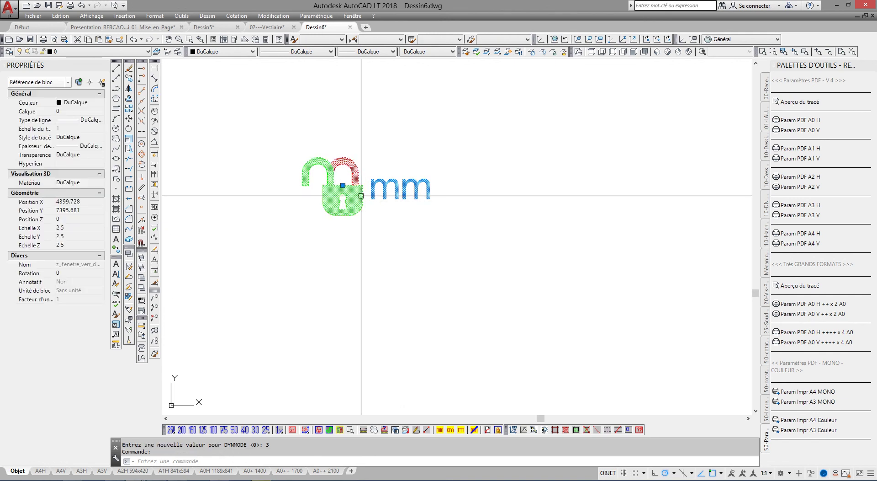
pyautogui.press('Delete')
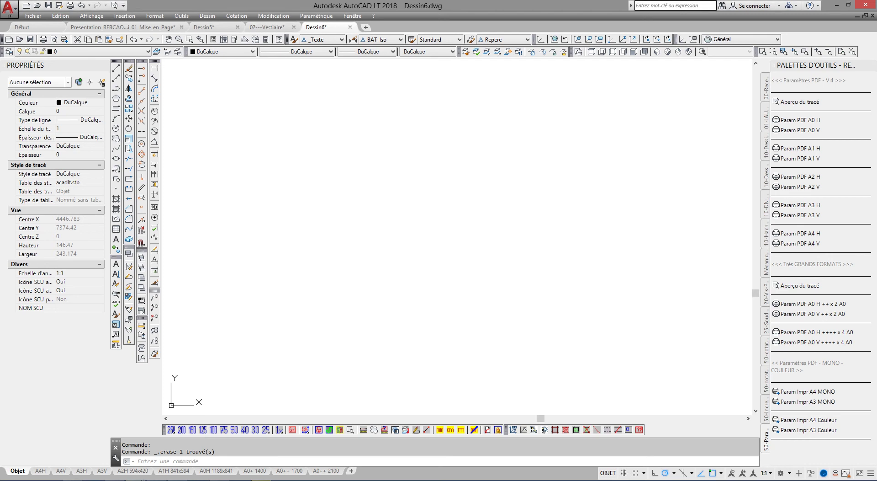
# Switch to the 02---Vestiaire drawing and show its complete floor plan in model space
pyautogui.click(268, 27)
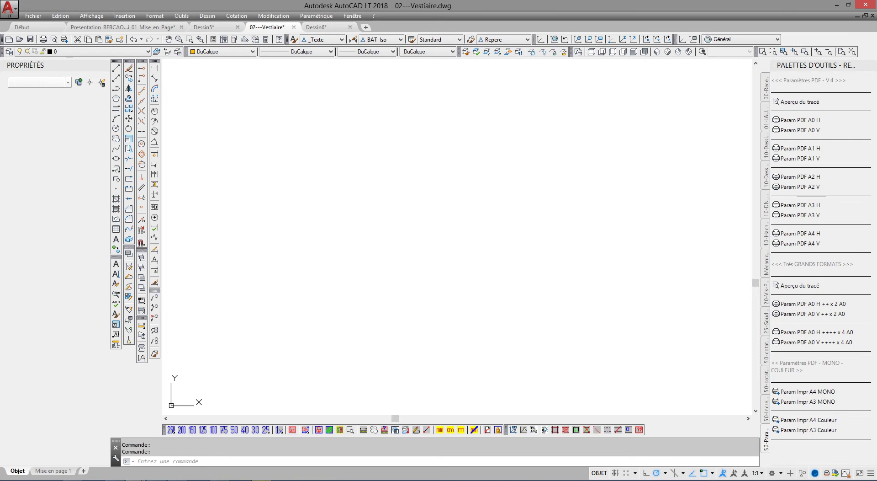
pyautogui.scroll(-3, 315, 315)
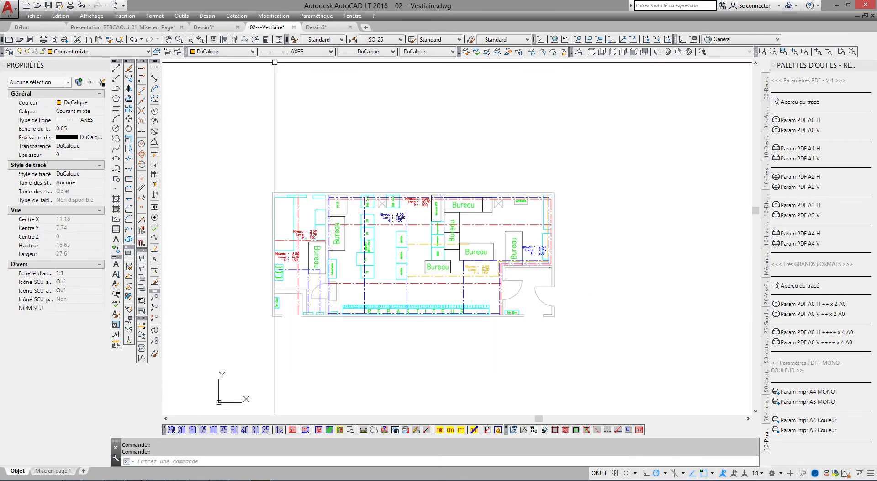
# Switch to the Dessin5 drawing's A3H layout and dimension the floor plan's overall width with a linear dimension above the upper wall
pyautogui.click(204, 27)
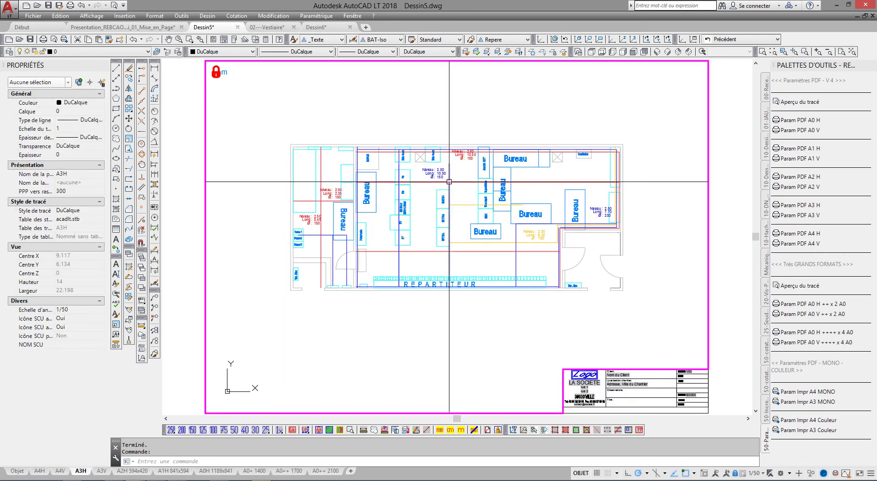
pyautogui.moveTo(354, 250); pyautogui.dragTo(354, 253, button='middle')
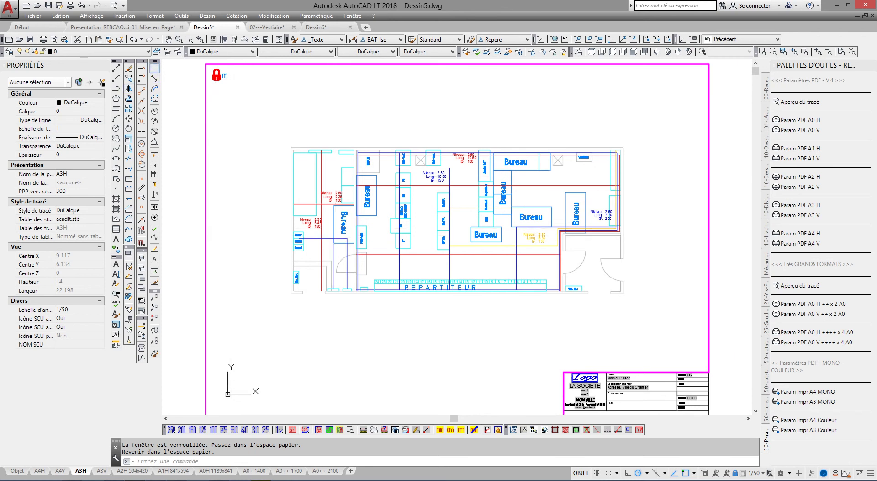
pyautogui.click(154, 67)
pyautogui.click(291, 148)
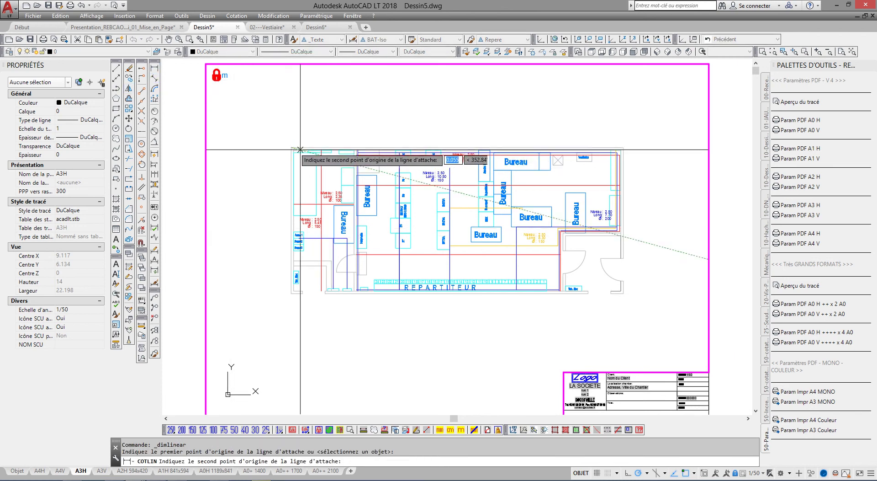
pyautogui.click(623, 148)
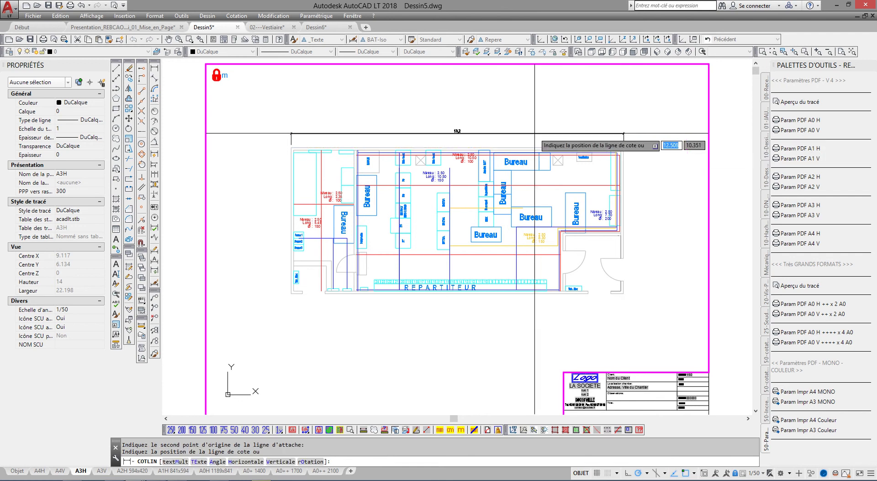
pyautogui.click(320, 131)
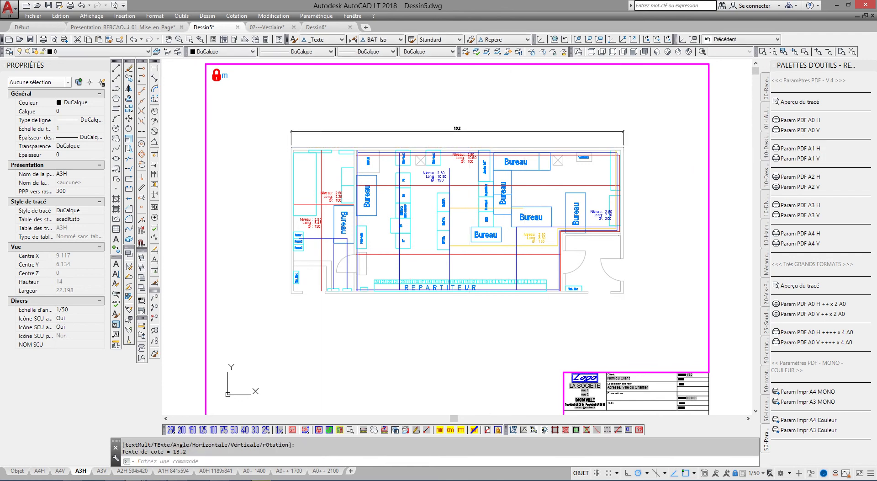
# Add centre-justified single-line text reading VESTIA below the floor plan, keeping the rotation angle at 0
pyautogui.click(116, 273)
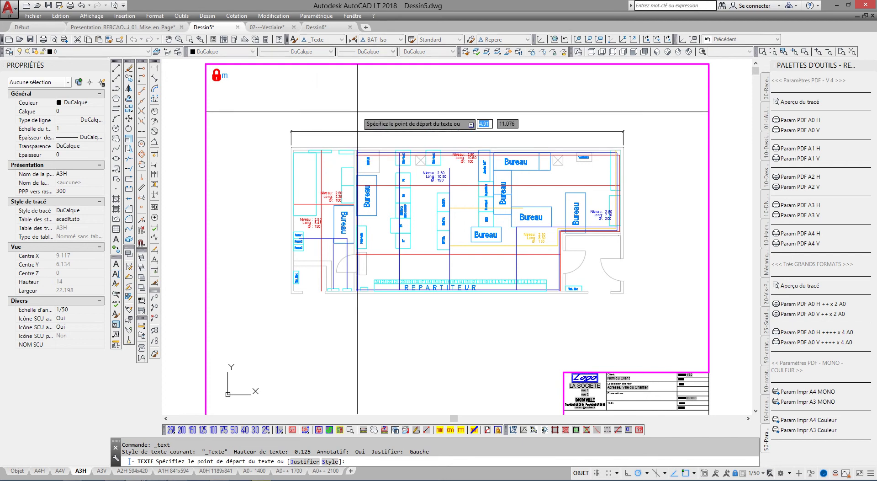
pyautogui.rightClick(376, 101)
pyautogui.click(402, 153)
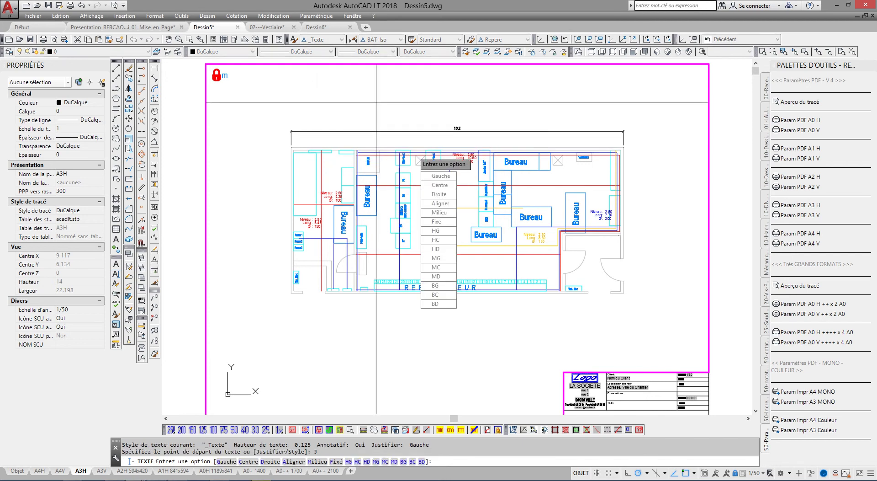
pyautogui.press('Up')
pyautogui.press('Up')
pyautogui.press('Down')
pyautogui.press('Down')
pyautogui.press('Down')
pyautogui.press('Up')
pyautogui.press('Up')
pyautogui.press('Up')
pyautogui.press('Up')
pyautogui.press('Return')
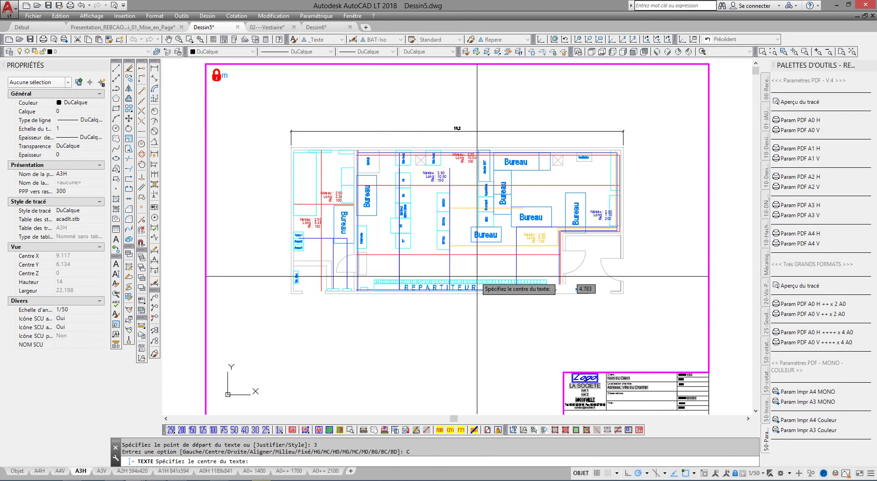
pyautogui.click(443, 327)
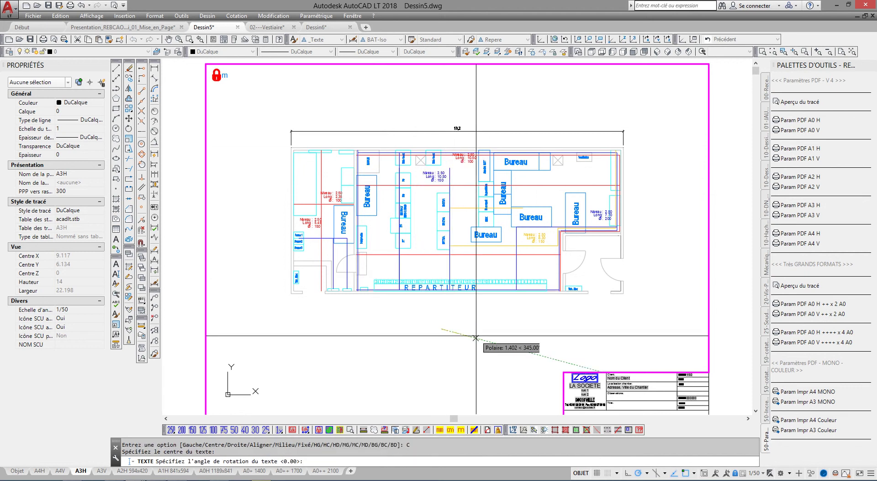
pyautogui.press('Return')
pyautogui.write('VESTIA')
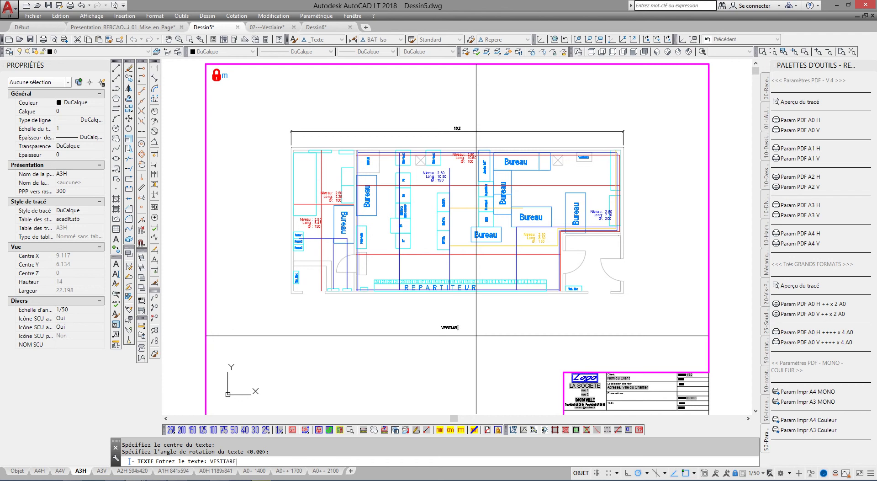
pyautogui.press('Return')
pyautogui.press('Return')
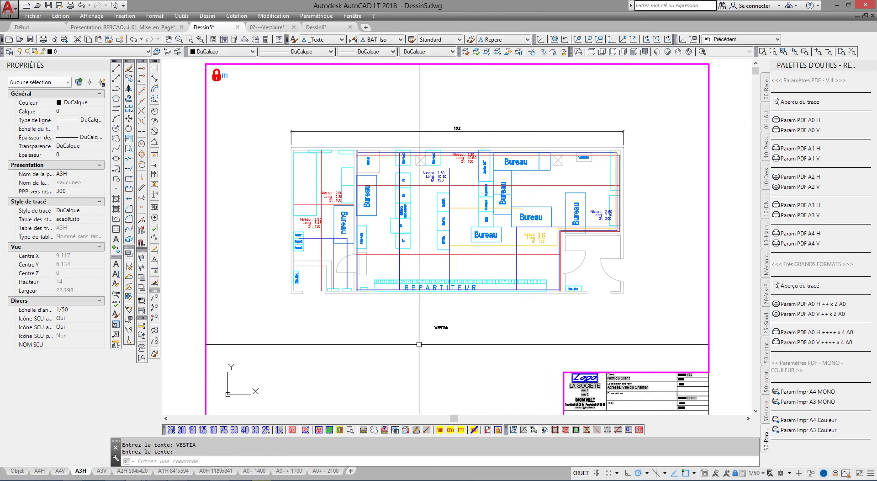
# Correct the title text below the floor plan to read VESTIAIRE
pyautogui.click(446, 329)
pyautogui.doubleClick(446, 329)
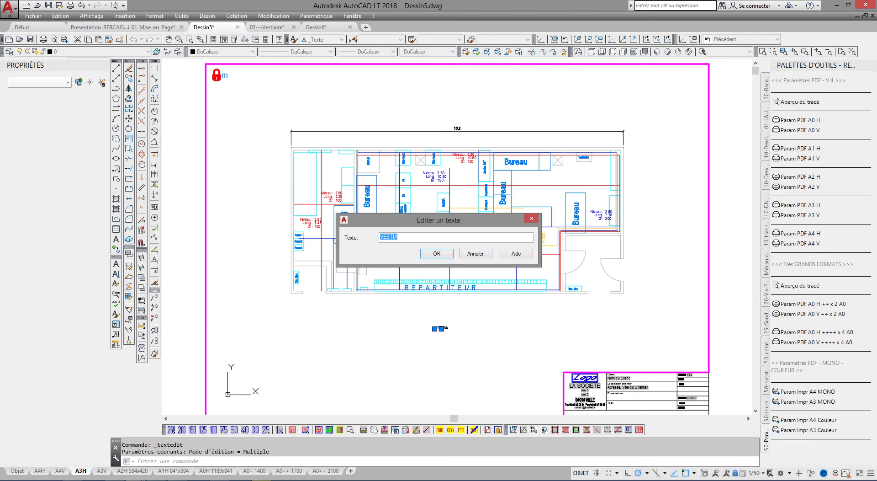
pyautogui.click(398, 238)
pyautogui.press('Return')
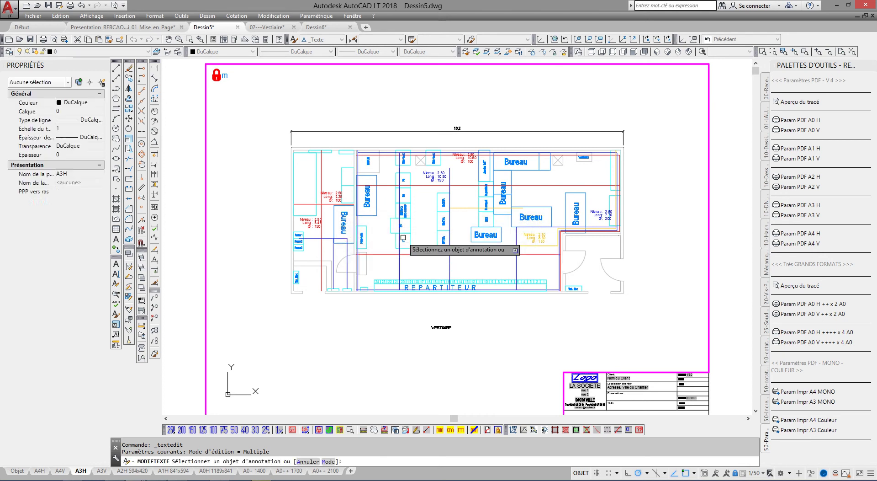
pyautogui.press('Escape')
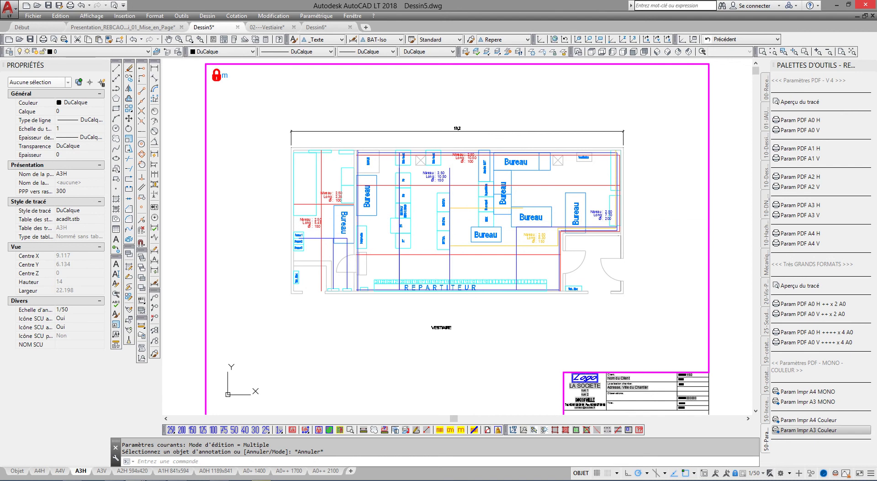
pyautogui.press('Escape')
pyautogui.press('Escape')
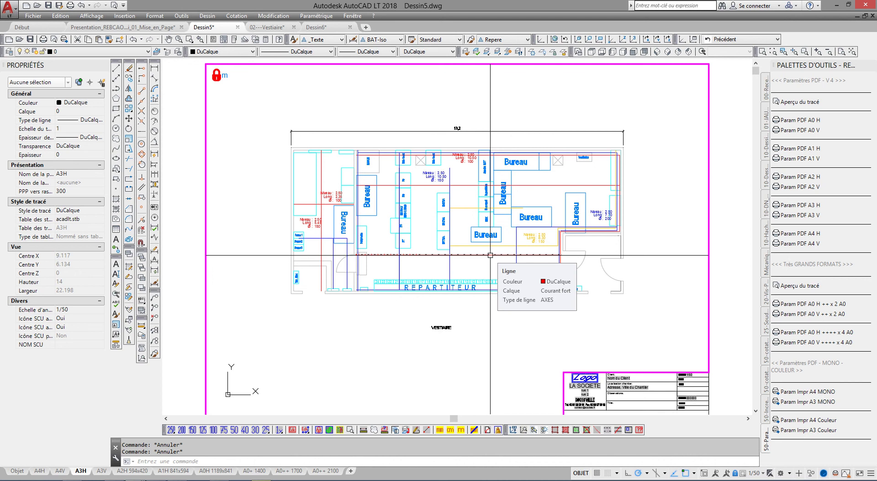
# Examine the properties of the overall width dimension, including its style and annotation scale
pyautogui.click(420, 133)
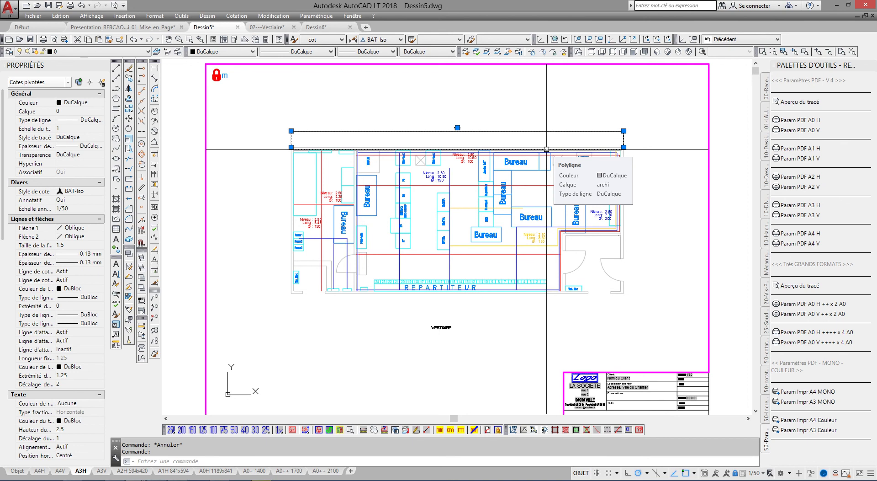
pyautogui.click(536, 117)
pyautogui.press('Escape')
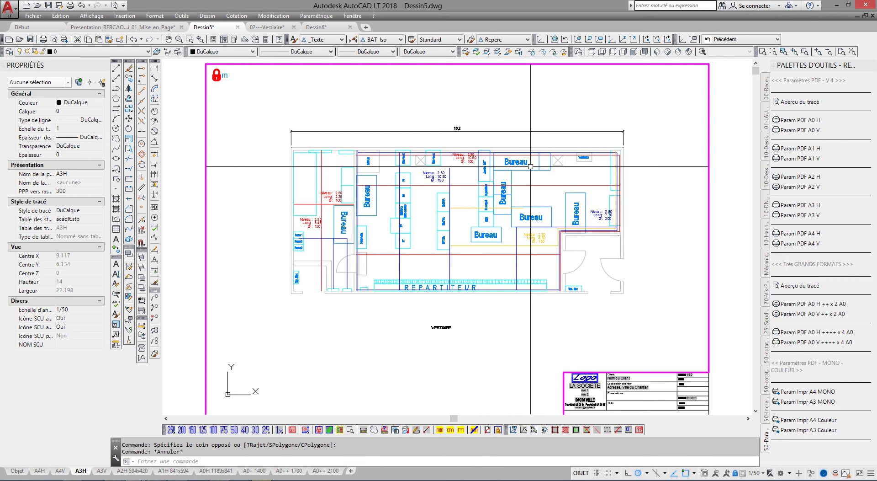
pyautogui.press('Escape')
# Inspect the linetypes and text sizes around the Ventilation label up close, and return to the whole A3H sheet
pyautogui.moveTo(508, 185); pyautogui.dragTo(508, 184, button='middle')
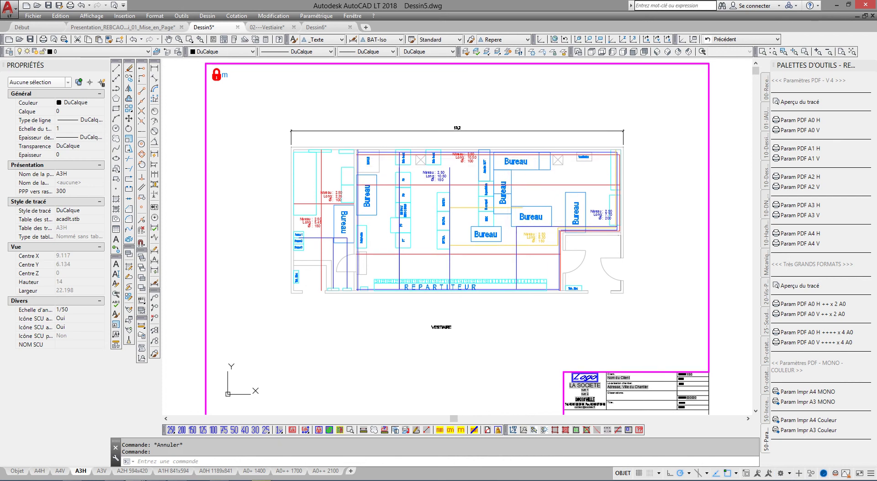
pyautogui.middleClick(508, 158)
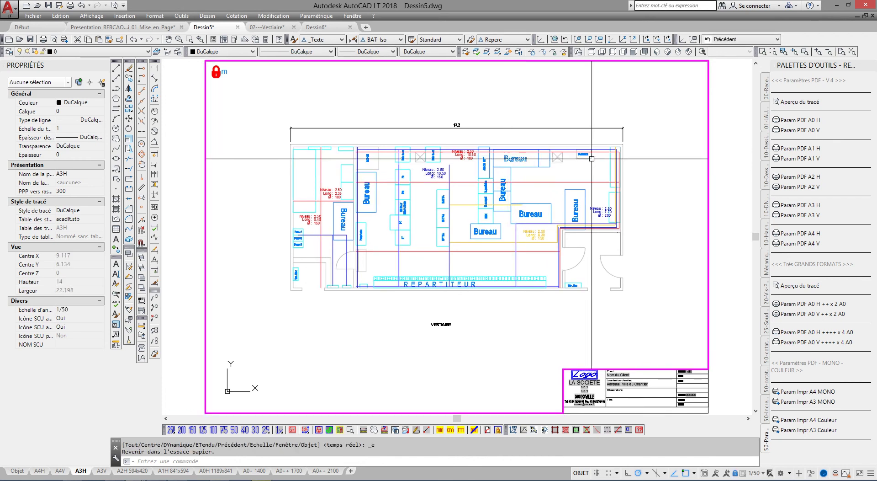
pyautogui.scroll(2, 619, 157)
pyautogui.scroll(1, 636, 172)
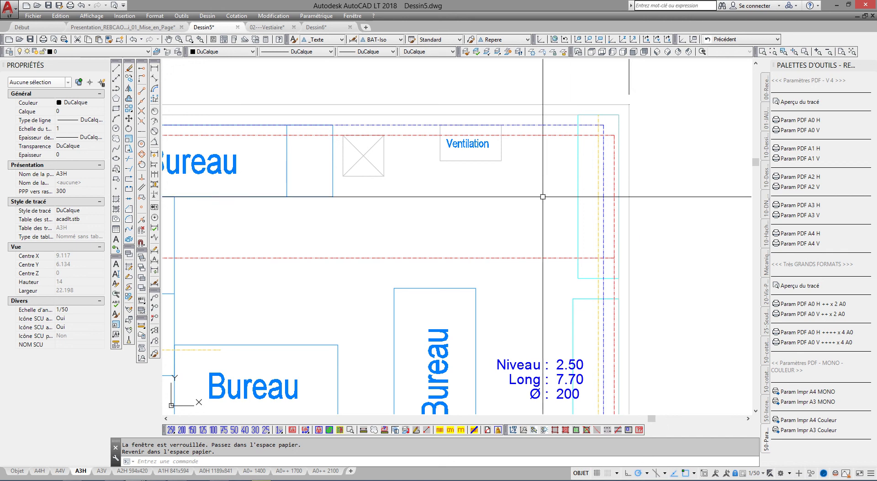
pyautogui.scroll(-1, 511, 179)
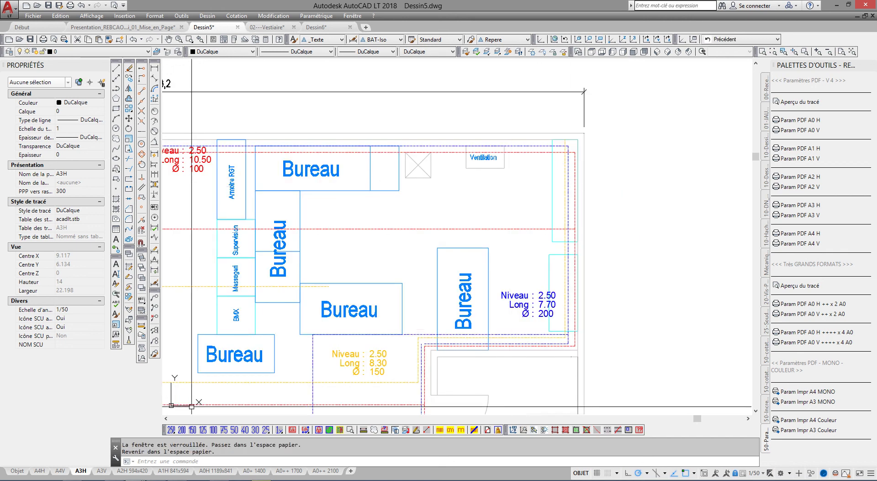
pyautogui.middleClick(387, 243)
pyautogui.middleClick(388, 243)
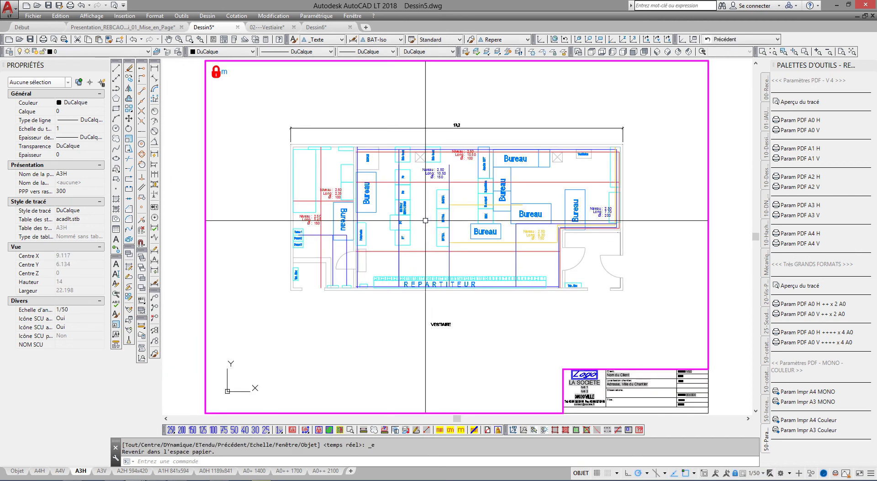
pyautogui.press('Escape')
pyautogui.press('Escape')
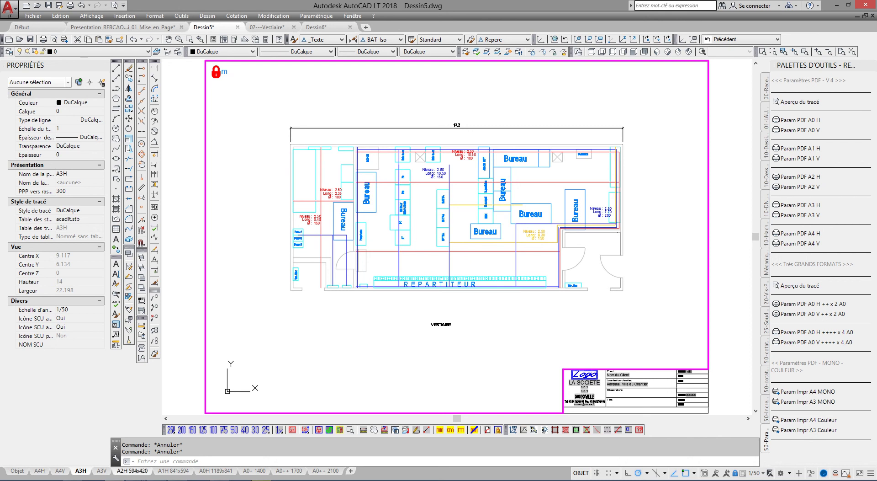
# Open the A2H 594x420 layout, bring the floor plan into its viewport and set the viewport scale to 1/50
pyautogui.click(132, 470)
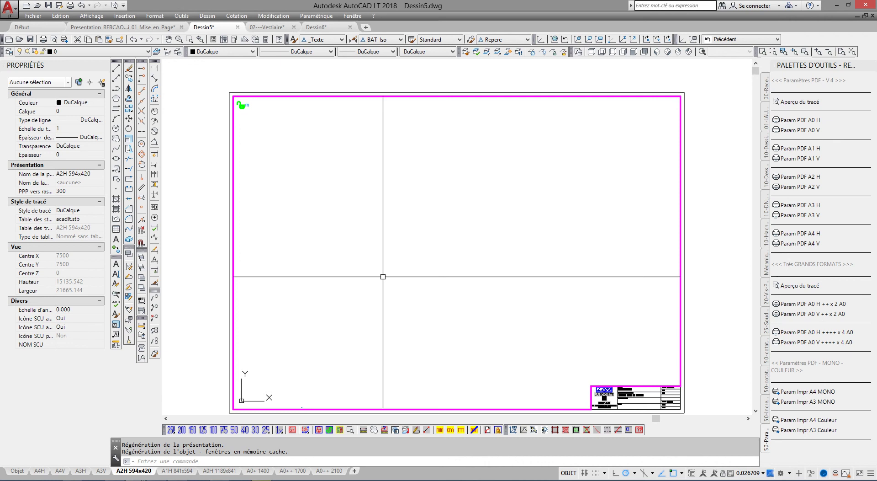
pyautogui.middleClick(382, 277)
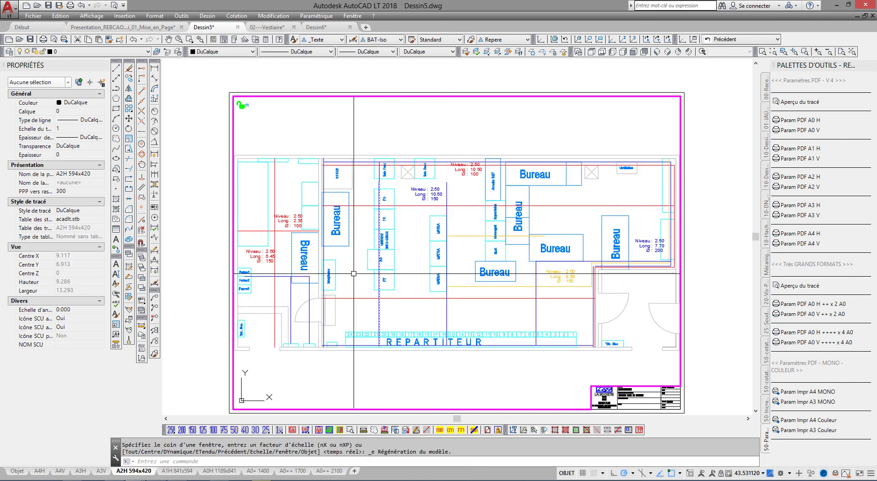
pyautogui.scroll(4, 417, 254)
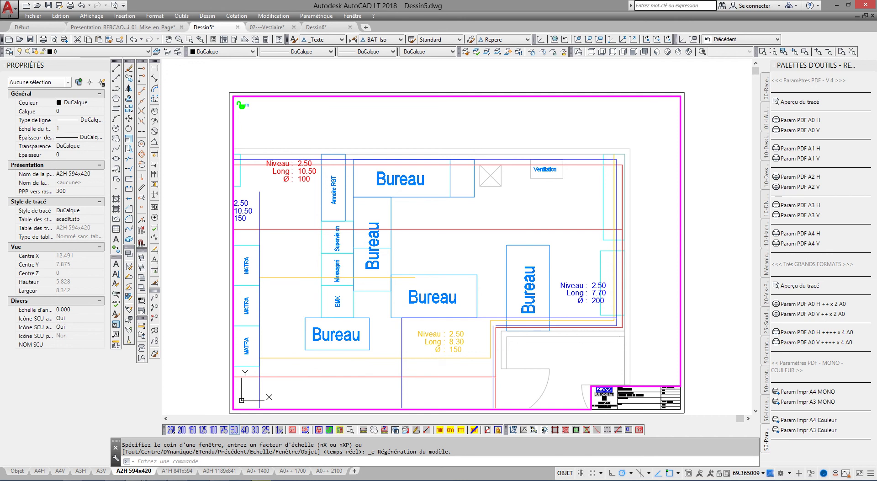
pyautogui.click(234, 430)
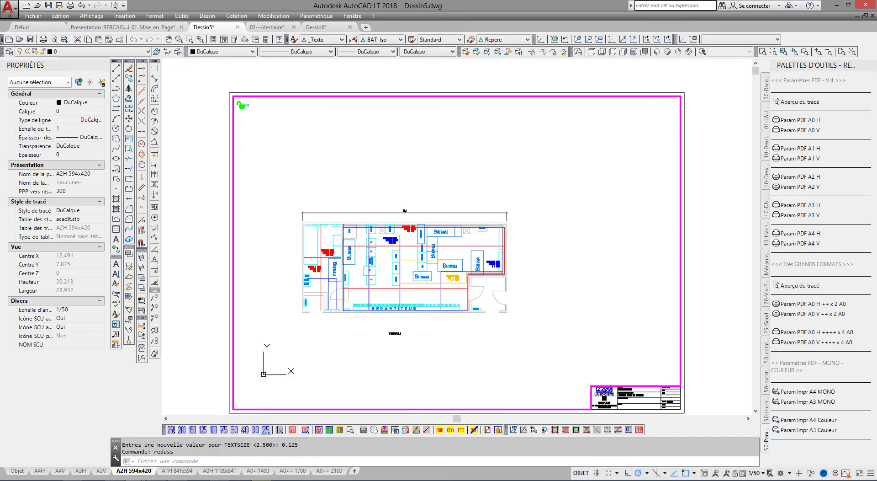
# Enlarge the A2H viewport's scale to 1/10 around the plan's upper-right offices and lock the viewport
pyautogui.click(266, 430)
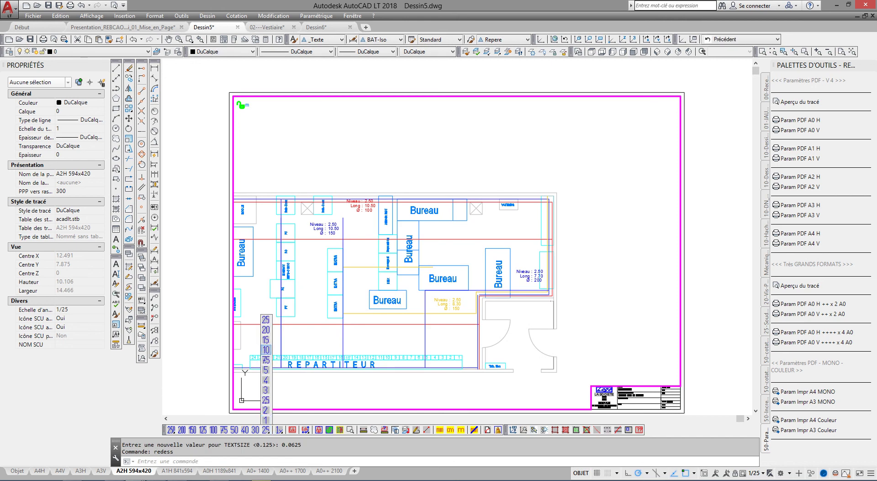
pyautogui.click(266, 349)
pyautogui.moveTo(472, 314)
pyautogui.mouseDown(button='middle')
pyautogui.moveTo(425, 322)
pyautogui.moveTo(436, 319)
pyautogui.mouseUp(button='middle')
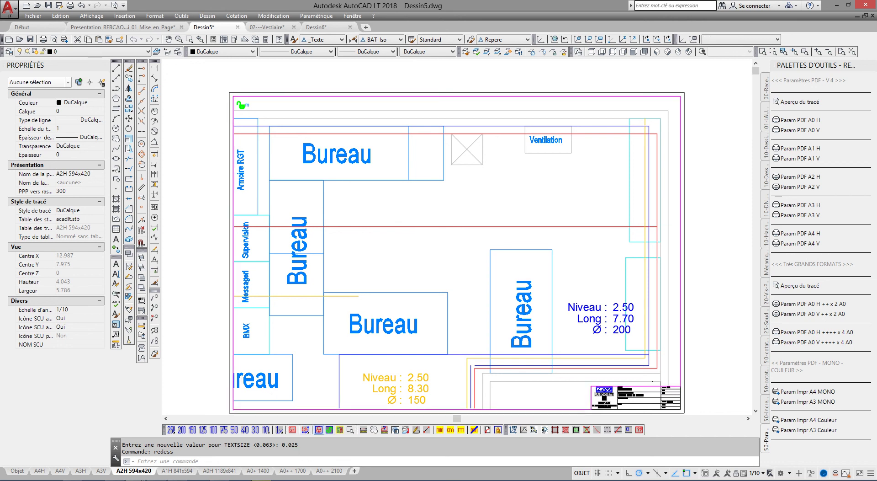
pyautogui.doubleClick(314, 264)
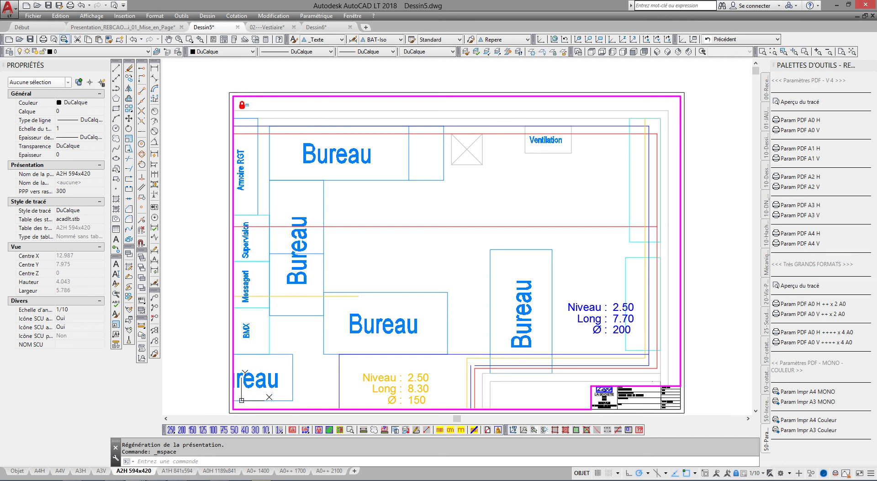
# Preview the plot of the A2H layout, close the preview and fit the whole sheet in view
pyautogui.click(53, 40)
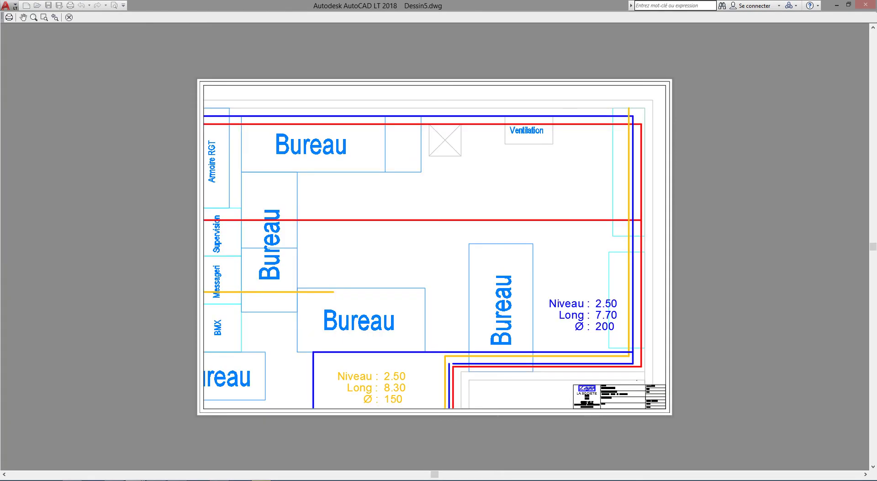
pyautogui.press('Escape')
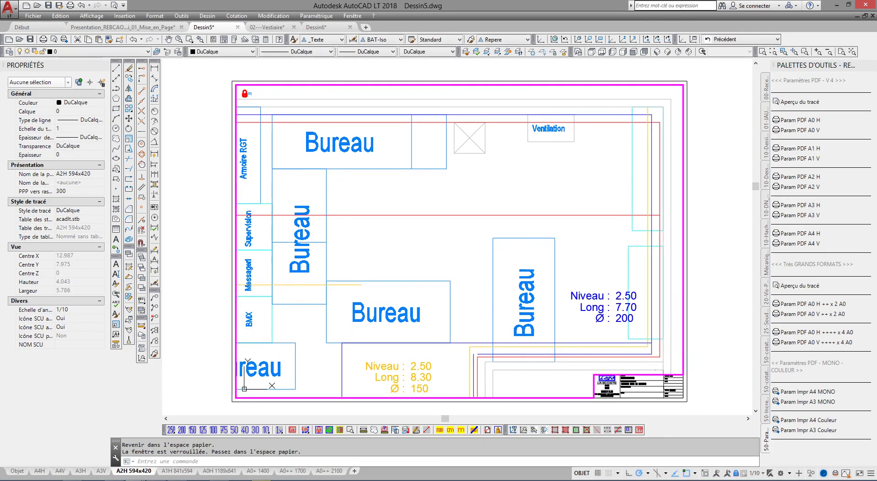
pyautogui.middleClick(348, 179)
pyautogui.middleClick(348, 179)
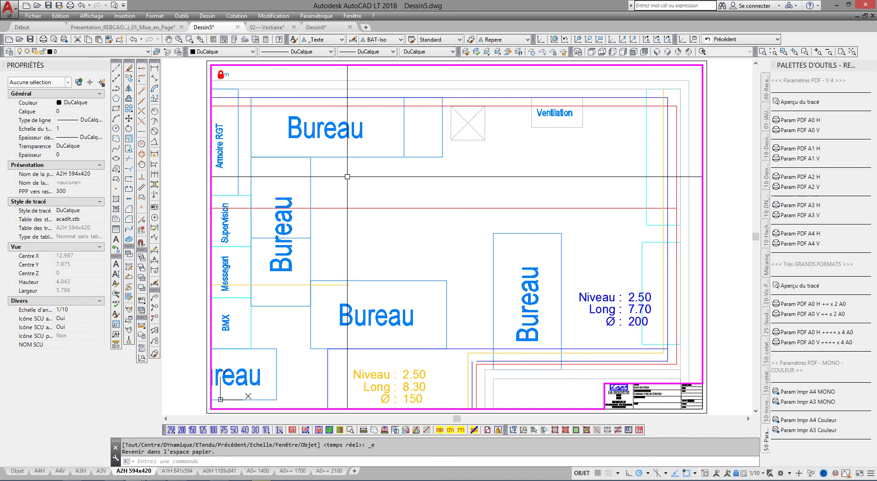